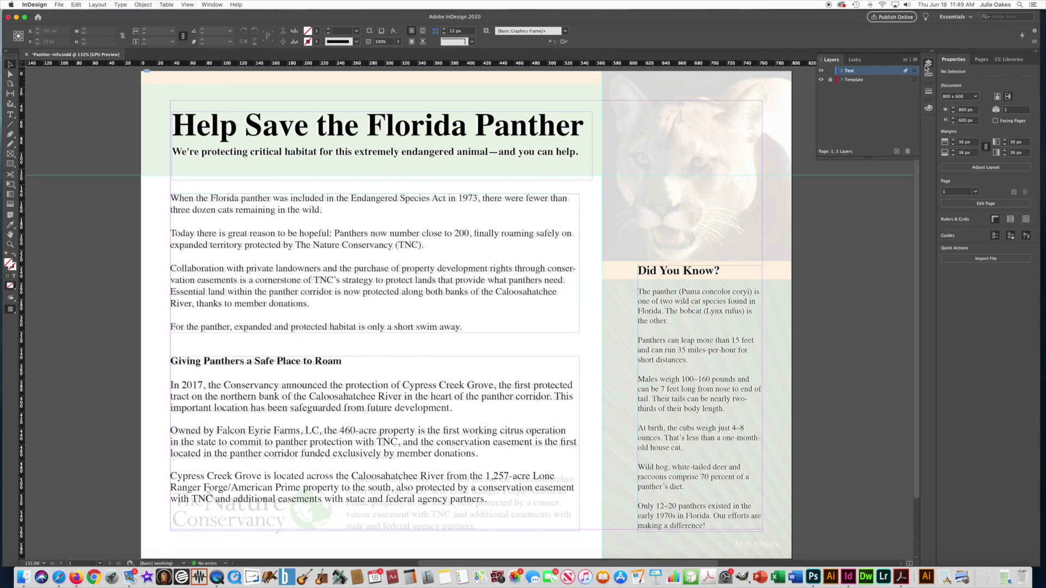
Create a new layer named Images and place it between the Text and Template layers
click(212, 4)
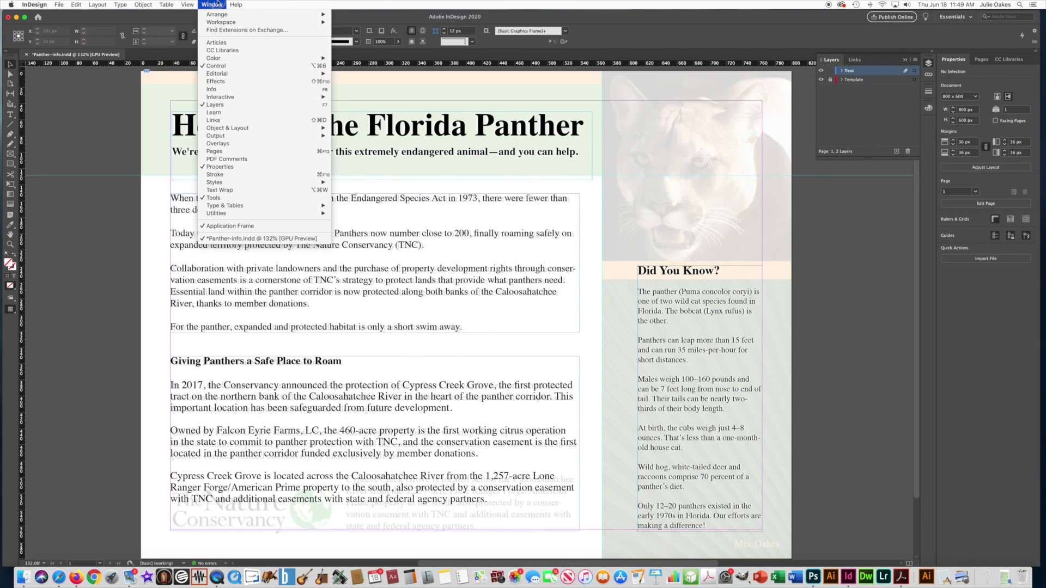
click(218, 5)
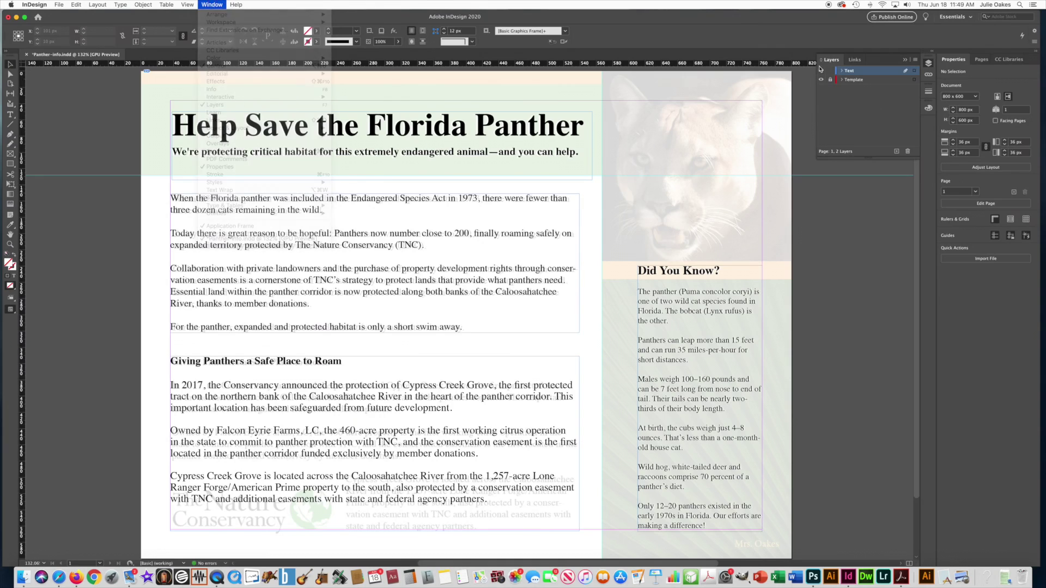
click(897, 152)
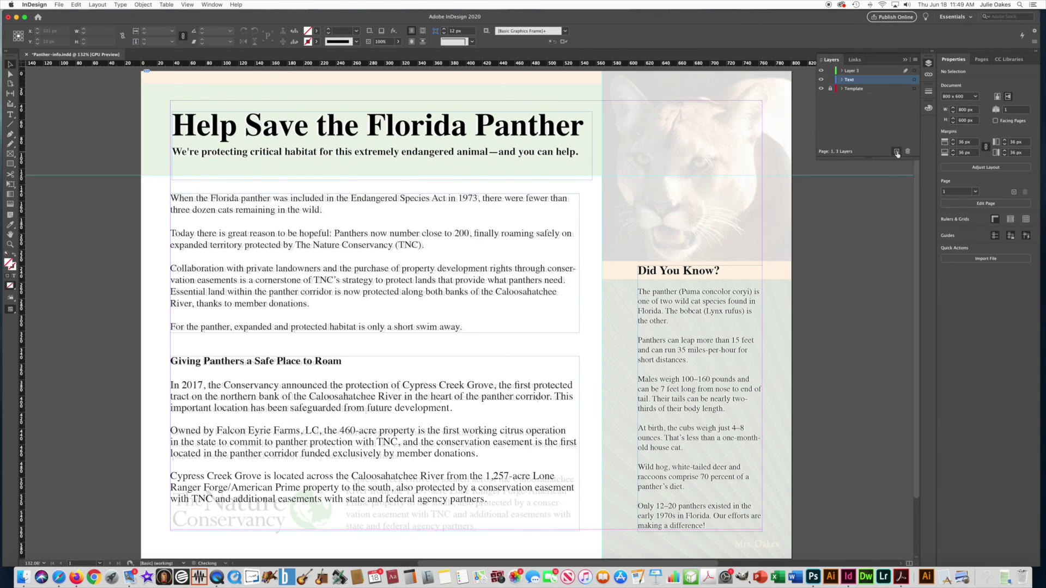
click(853, 72)
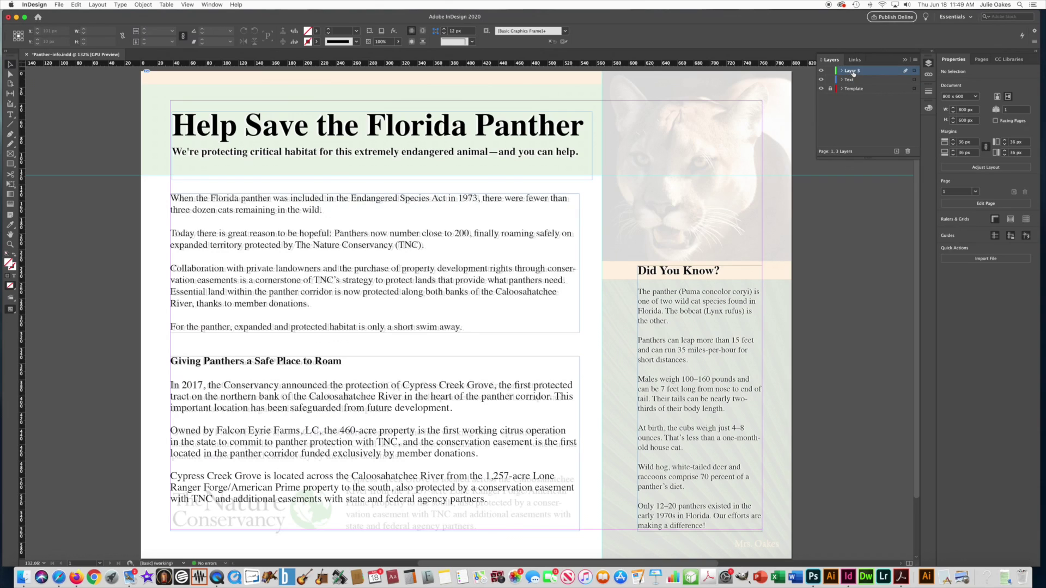
double_click(854, 72)
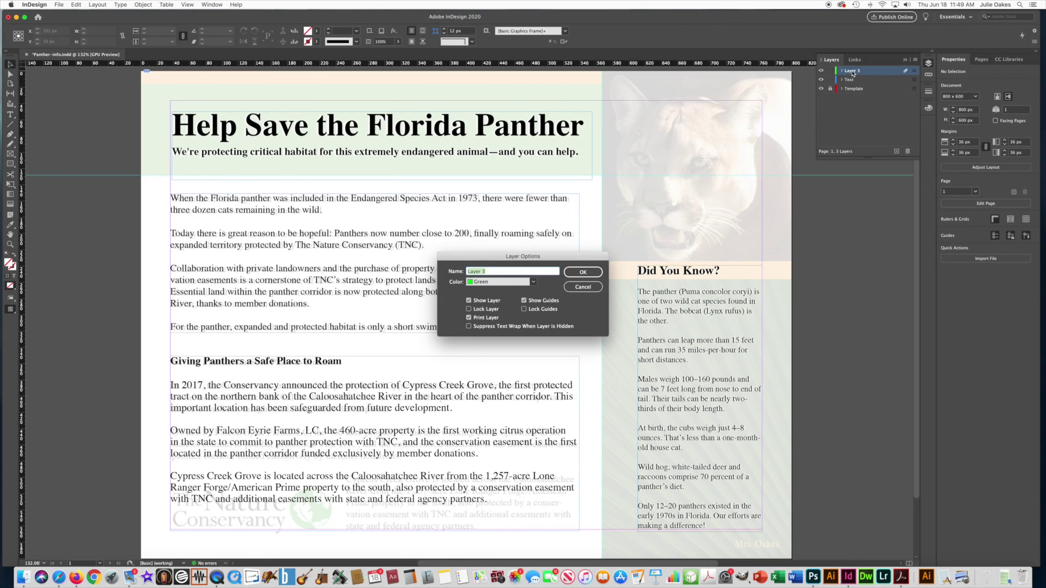
text(Images)
key(Return)
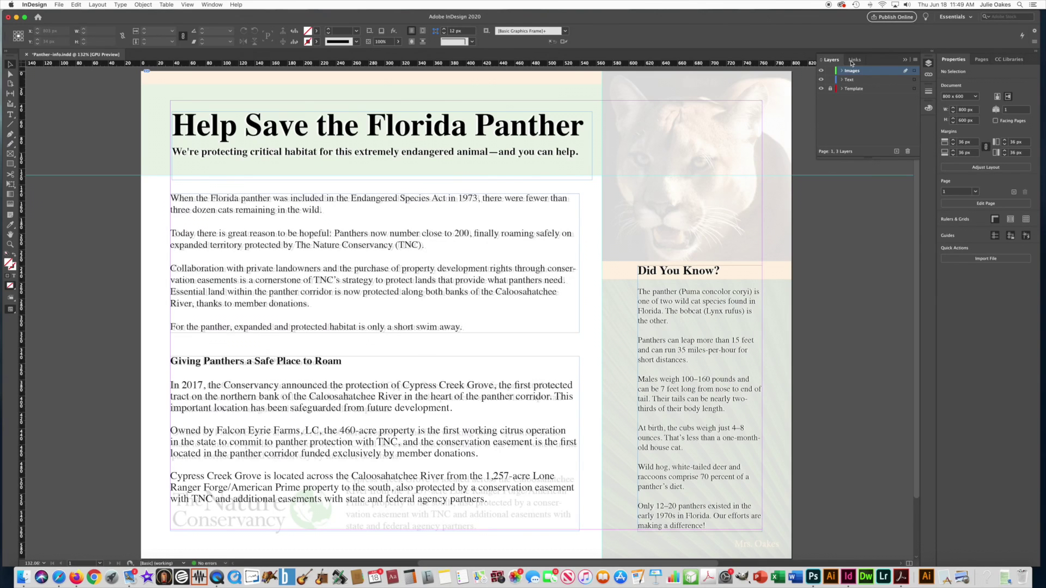
drag(860, 74, 870, 86)
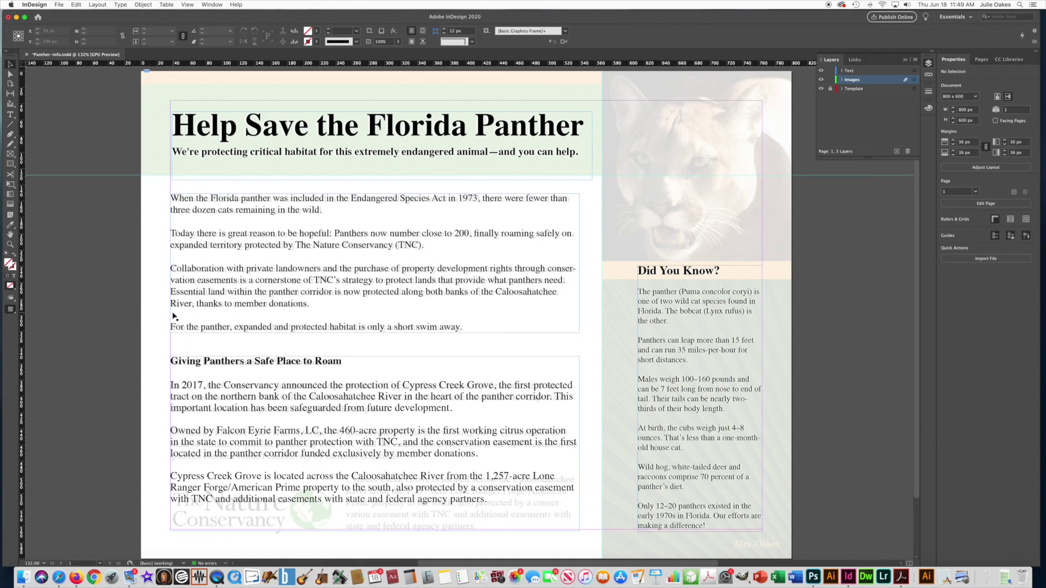
Place Nature-Logo.jpg at its original size and move it over the faded template logo at the page's lower-left margin
click(58, 5)
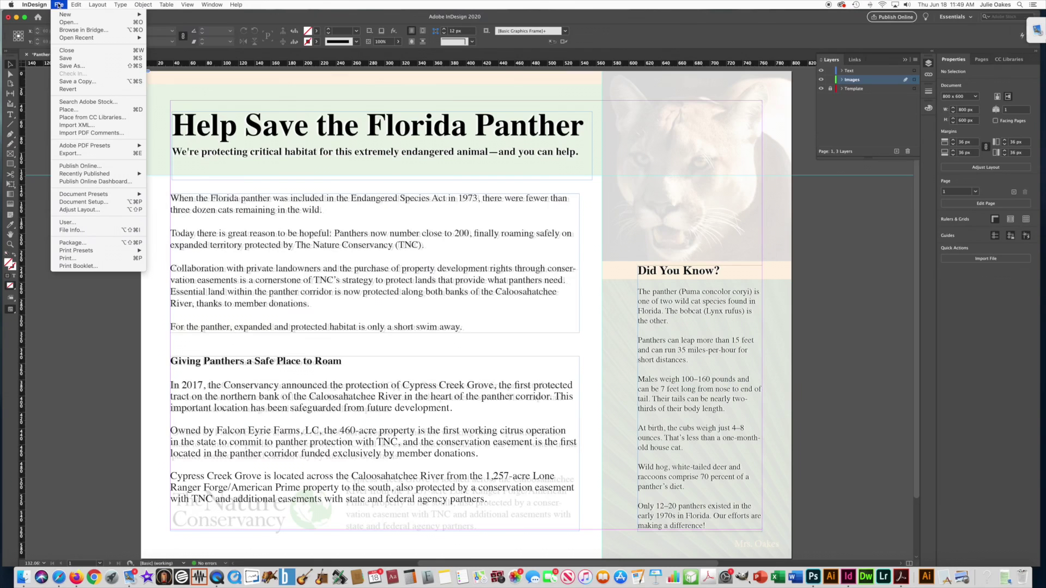
click(66, 110)
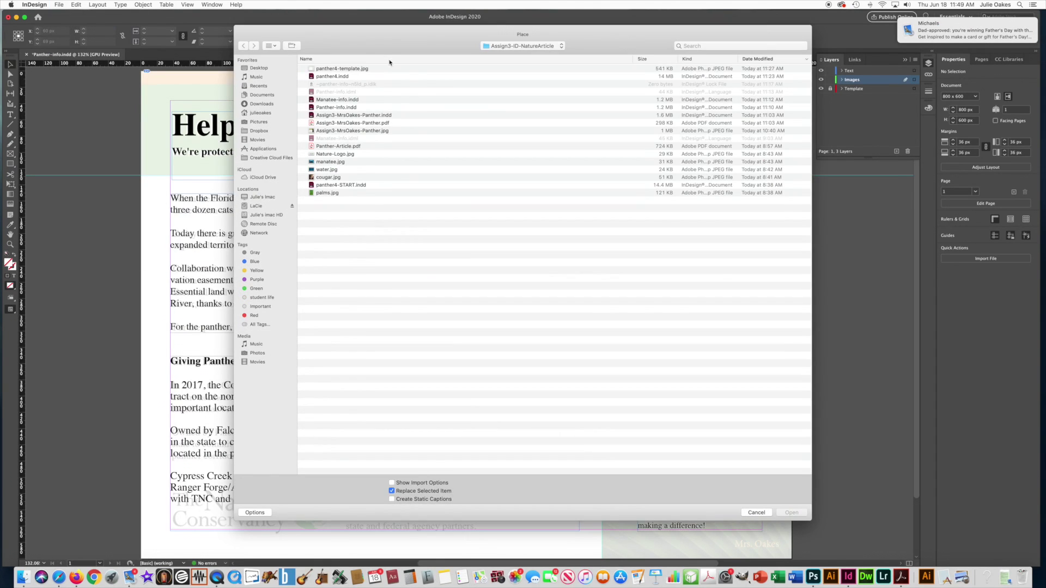
double_click(335, 155)
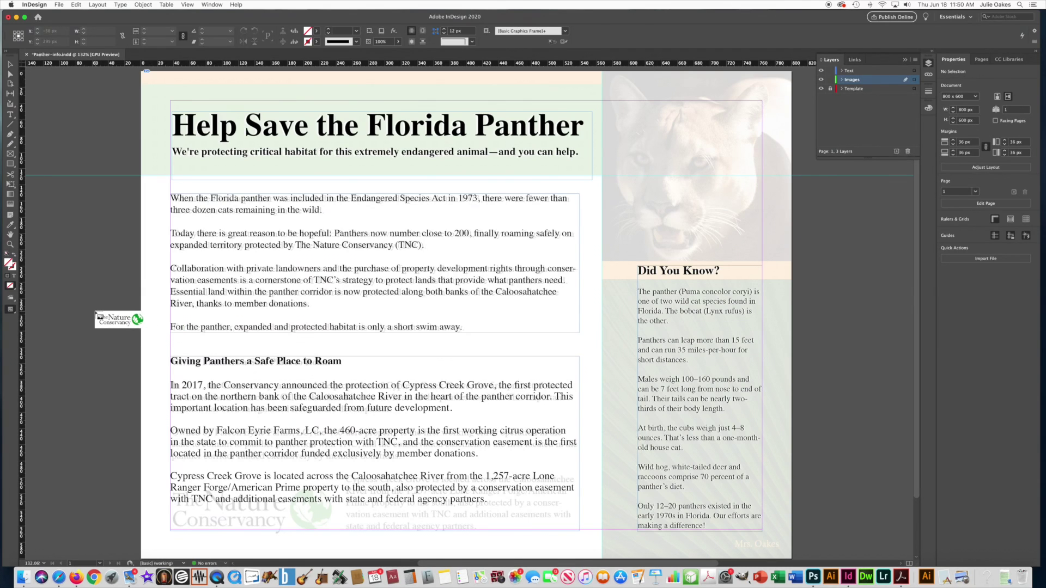
click(89, 308)
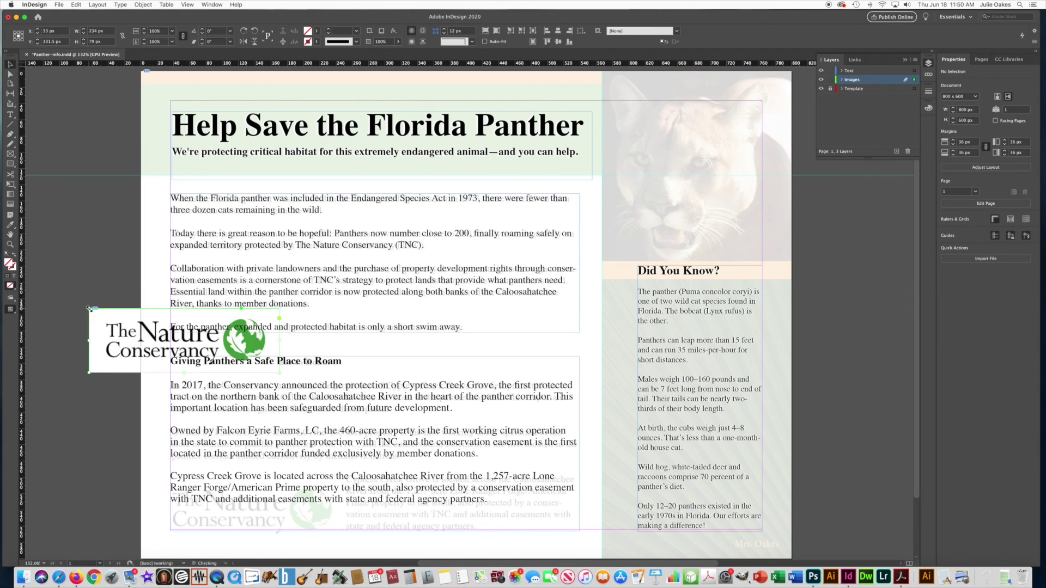
drag(98, 324, 180, 478)
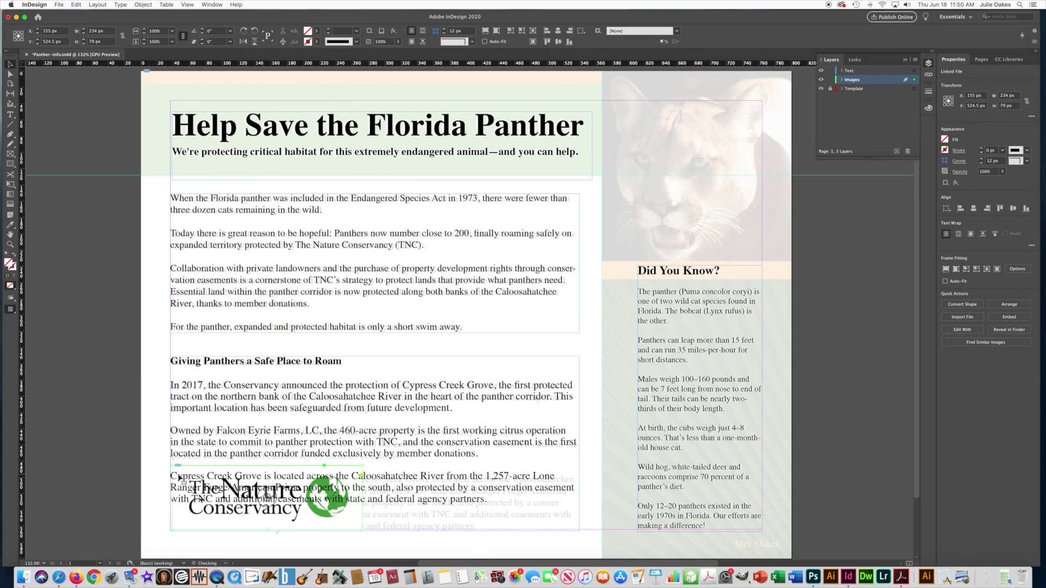
Nudge the logo 10 px down and 18 px left to line it up with the template logo
key(Down)
key(Down)
key(Down)
key(Down)
key(Down)
key(Down)
key(Down)
key(Down)
key(Down)
key(Down)
key(Left)
key(Left)
key(Left)
key(Left)
key(Left)
key(Left)
key(Left)
key(Left)
key(Left)
key(Left)
key(Left)
key(Left)
key(Left)
key(Left)
key(Left)
key(Left)
key(Left)
key(Left)
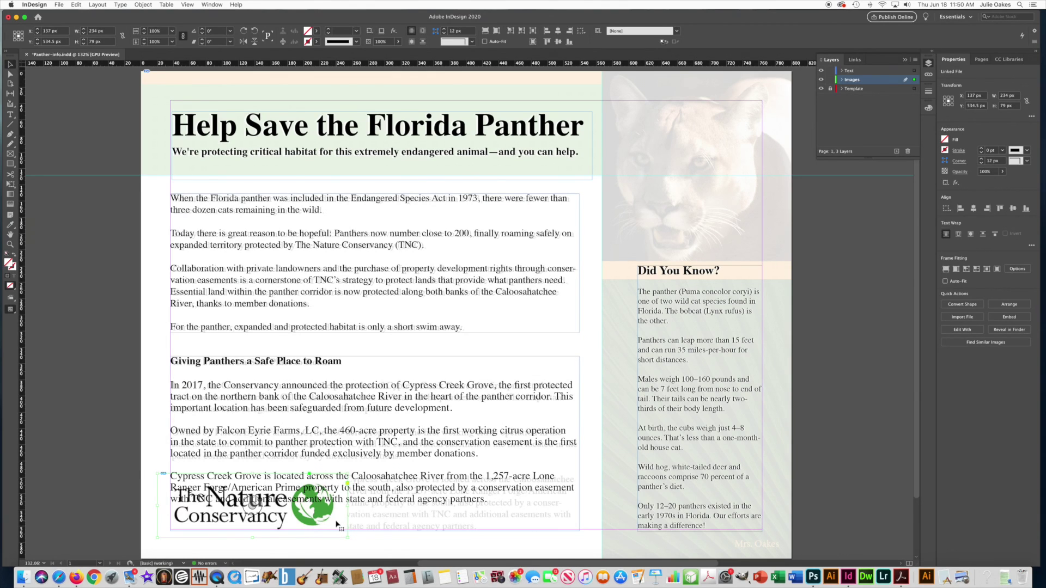
Wrap the article text around the logo's bounding box and nudge the logo 3 px further left
click(957, 234)
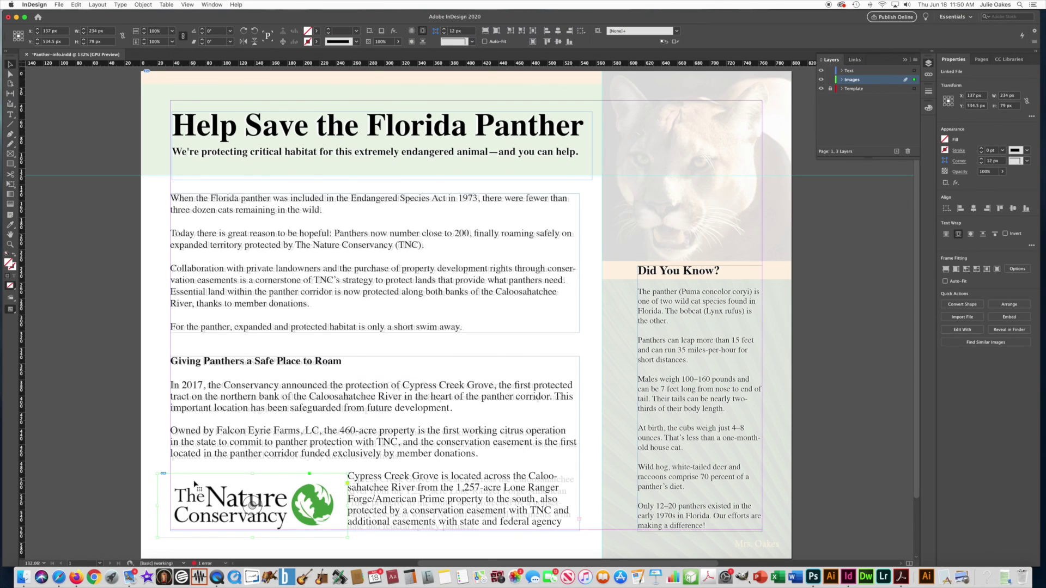
key(Left)
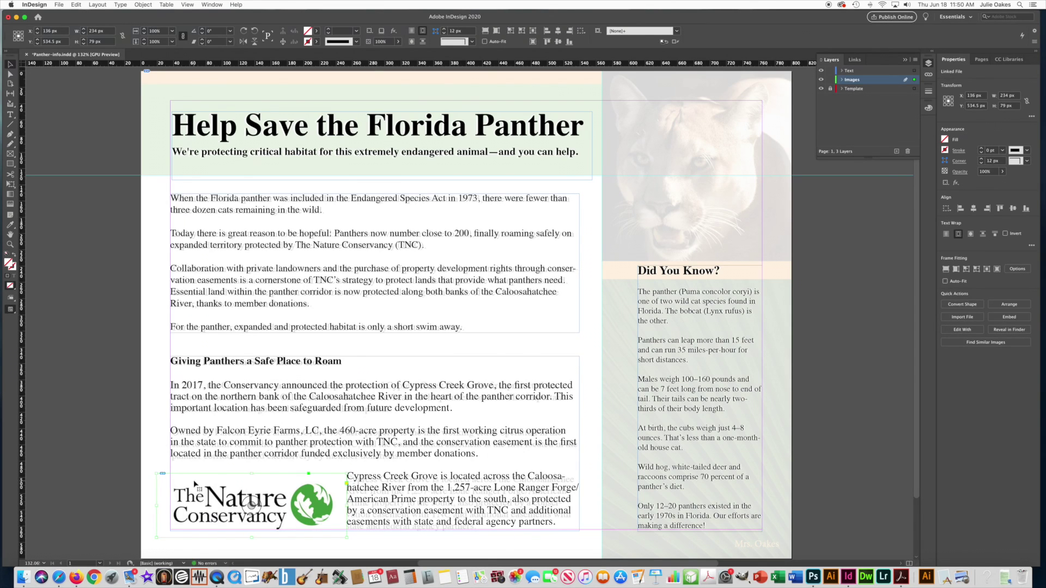
key(Left)
key(Left)
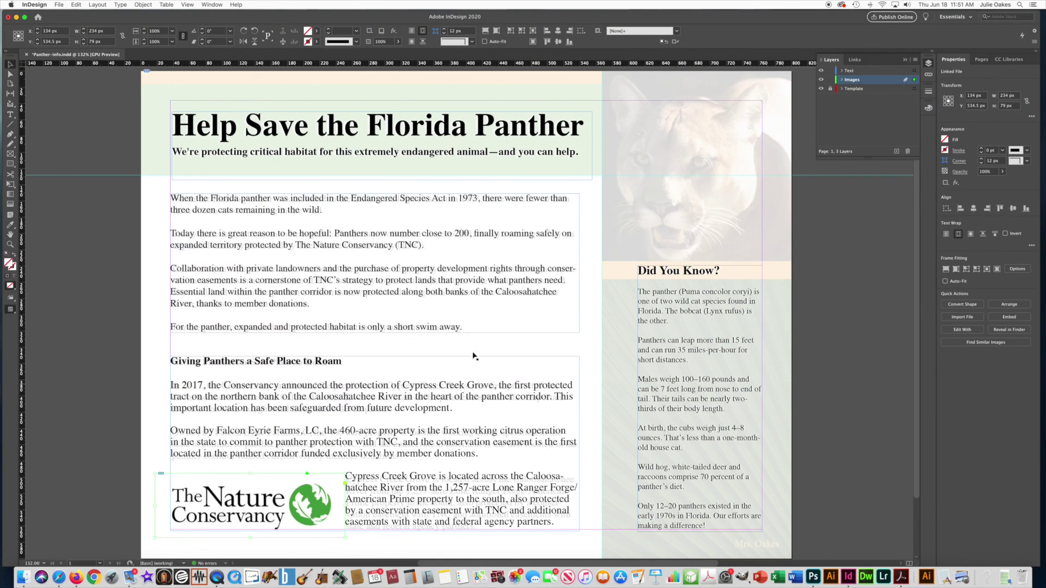
Place cougar.jpg on the Images layer as a separate image, keeping the logo, and align it with the page's upper-right corner
click(853, 80)
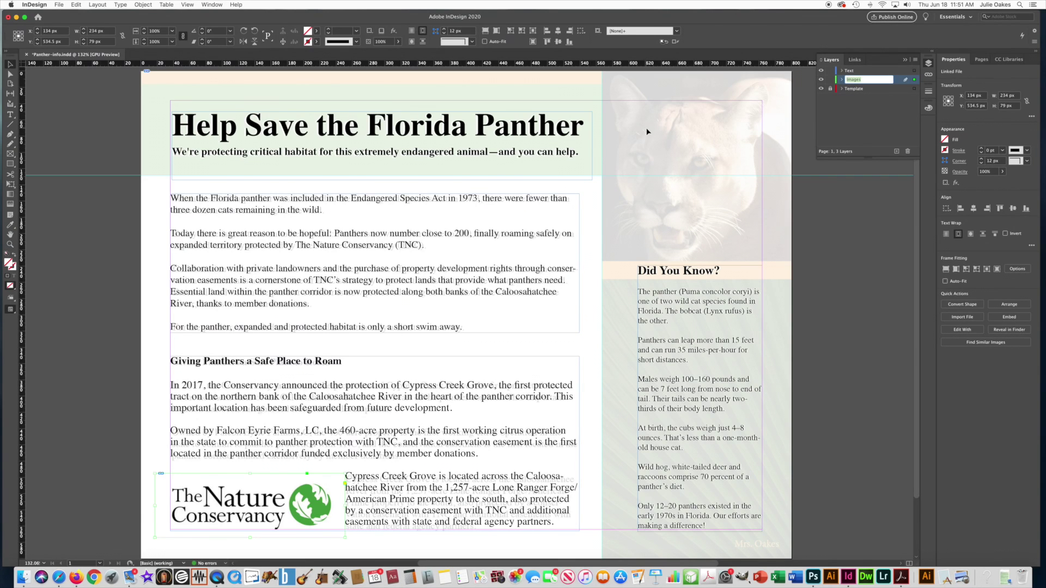
click(56, 5)
click(73, 112)
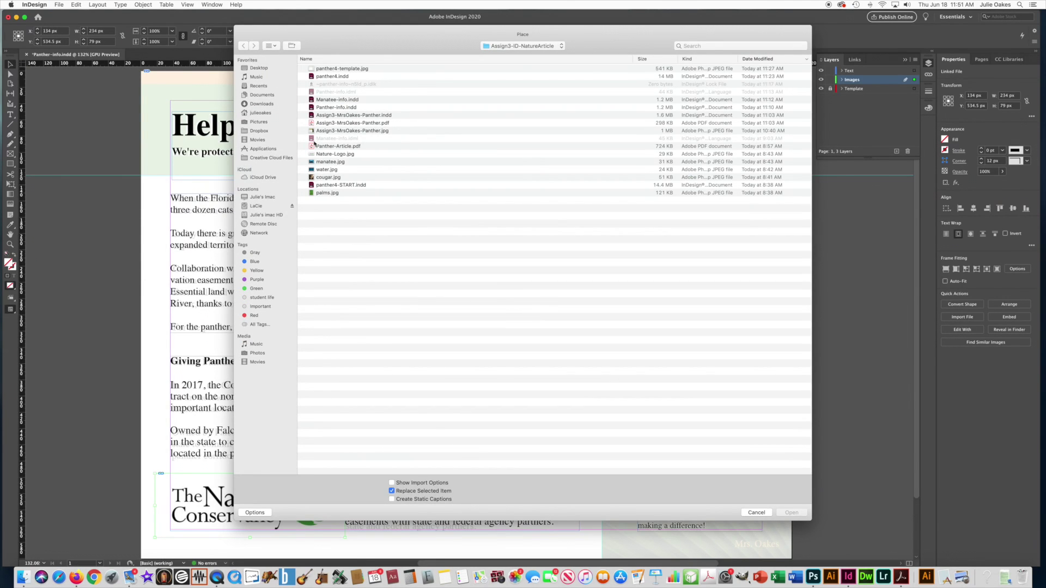
double_click(327, 178)
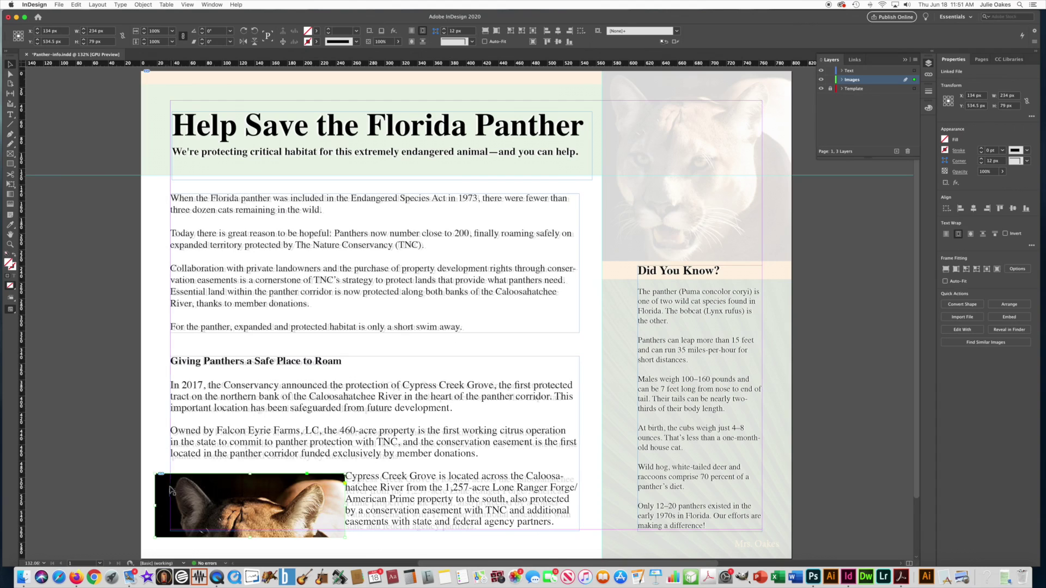
click(240, 494)
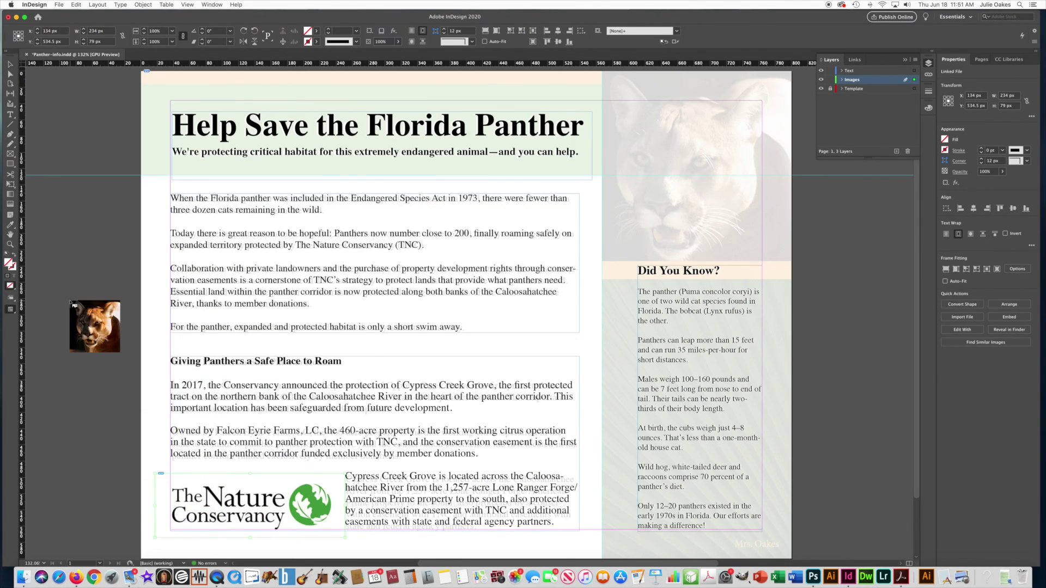
click(77, 300)
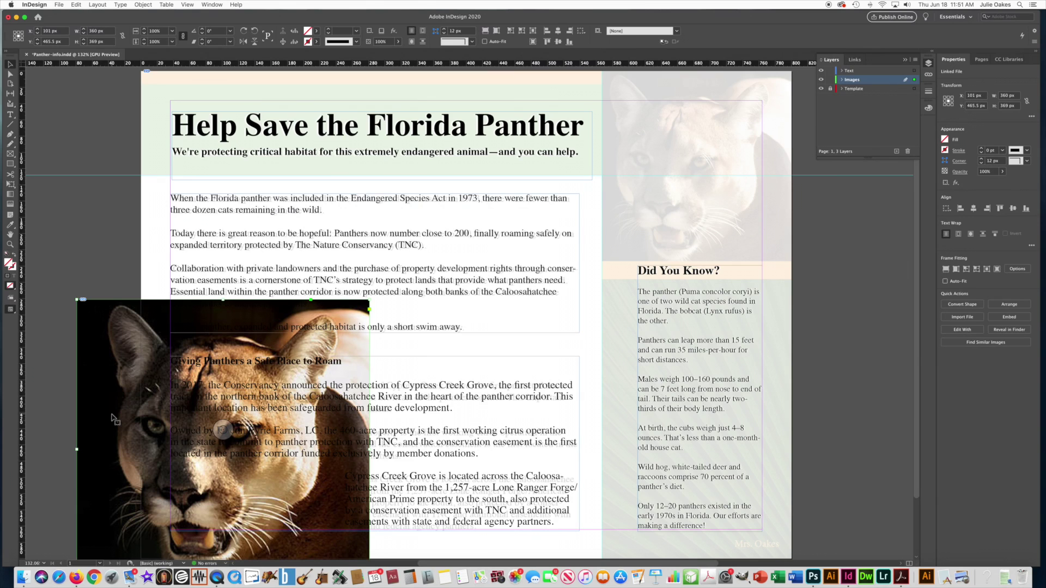
drag(112, 418, 535, 187)
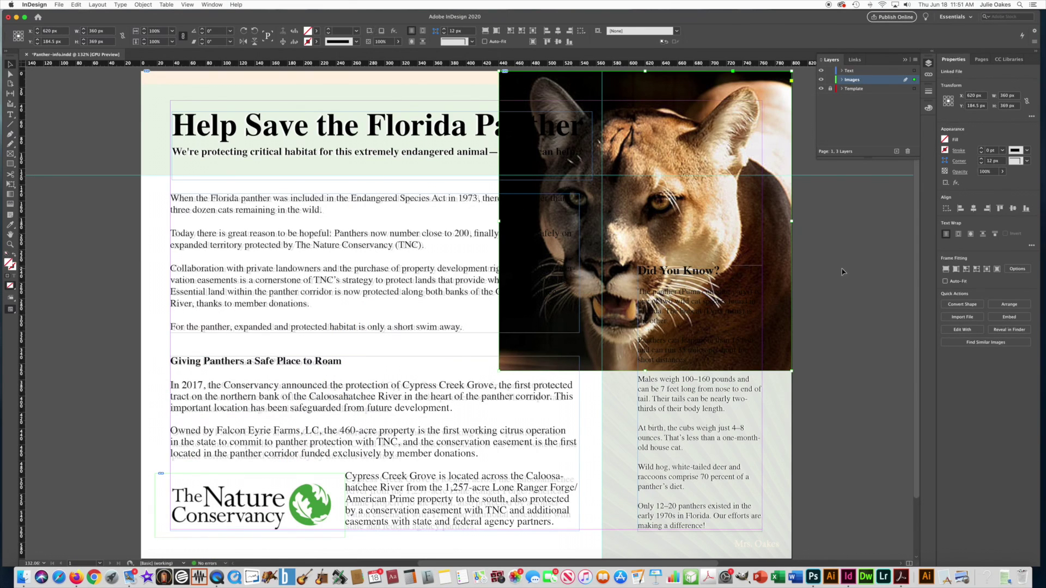
Crop the cougar photo's frame to the template's photo area, about 233 by 234 px
click(11, 65)
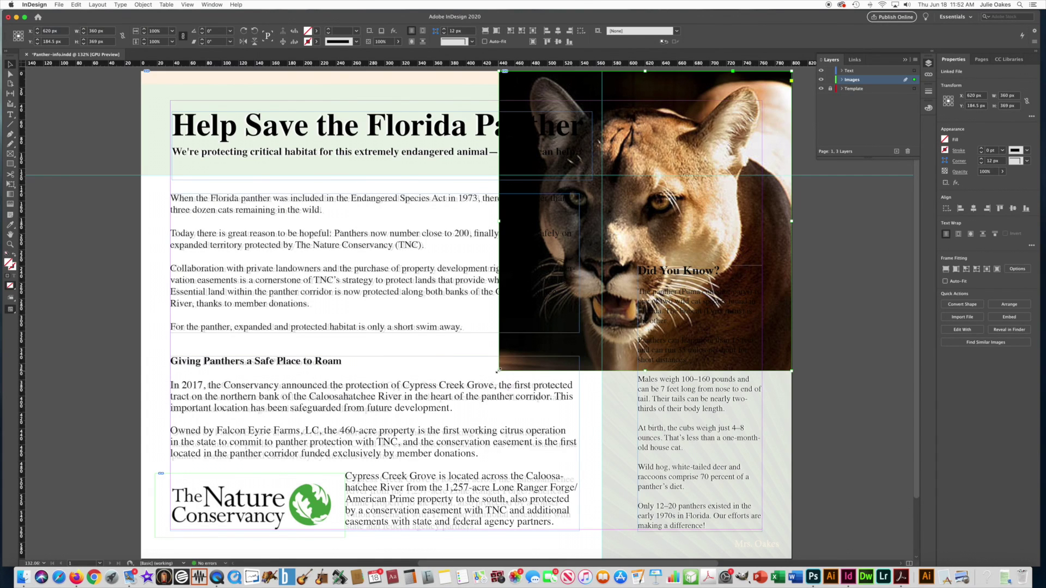
drag(500, 370, 602, 254)
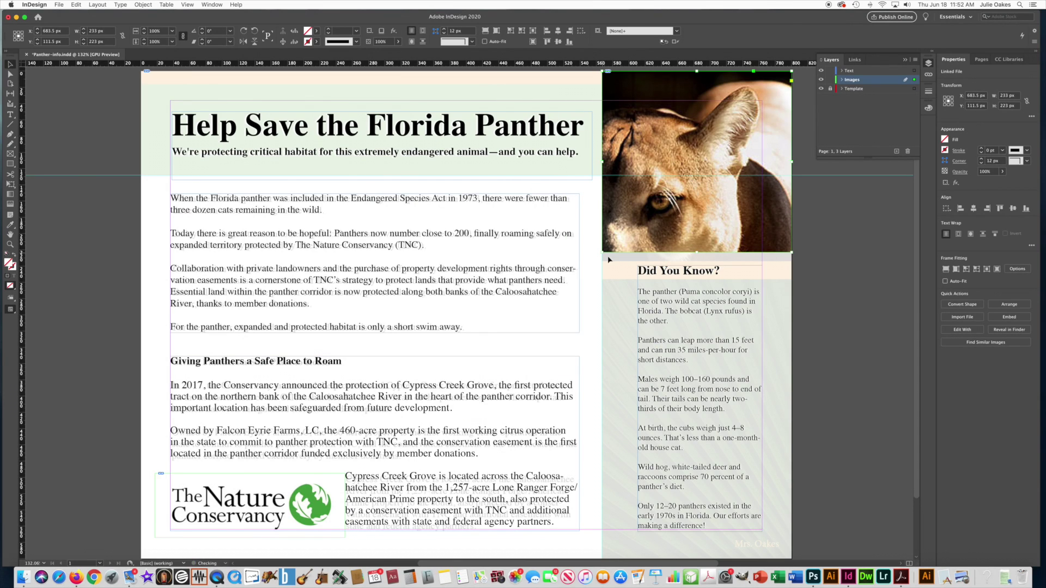
drag(697, 253, 698, 262)
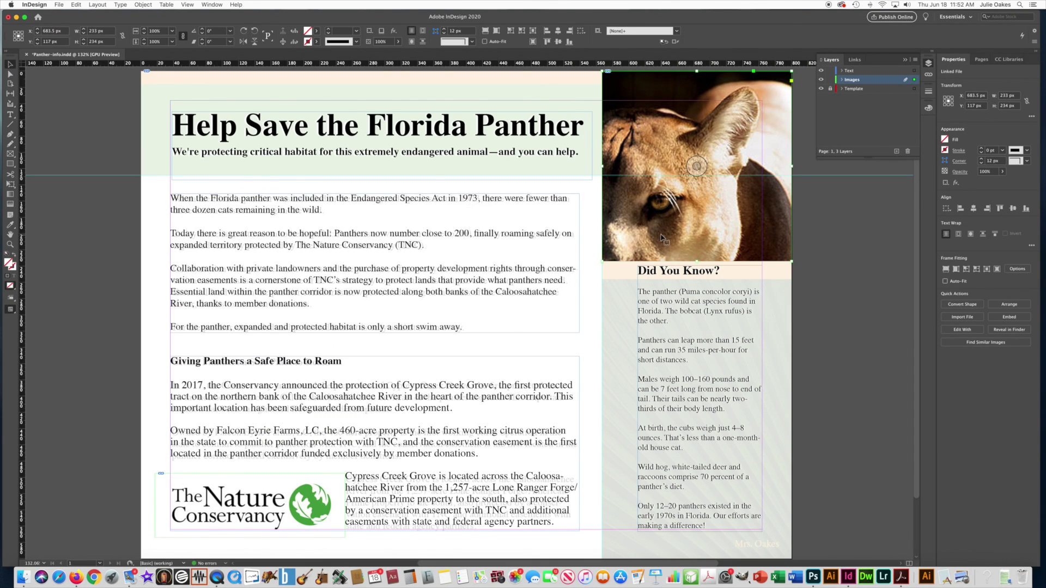
Scale the cougar image inside its frame to about 236 by 242 px so the whole face fits, then deselect it
scroll(666, 224, right, 3)
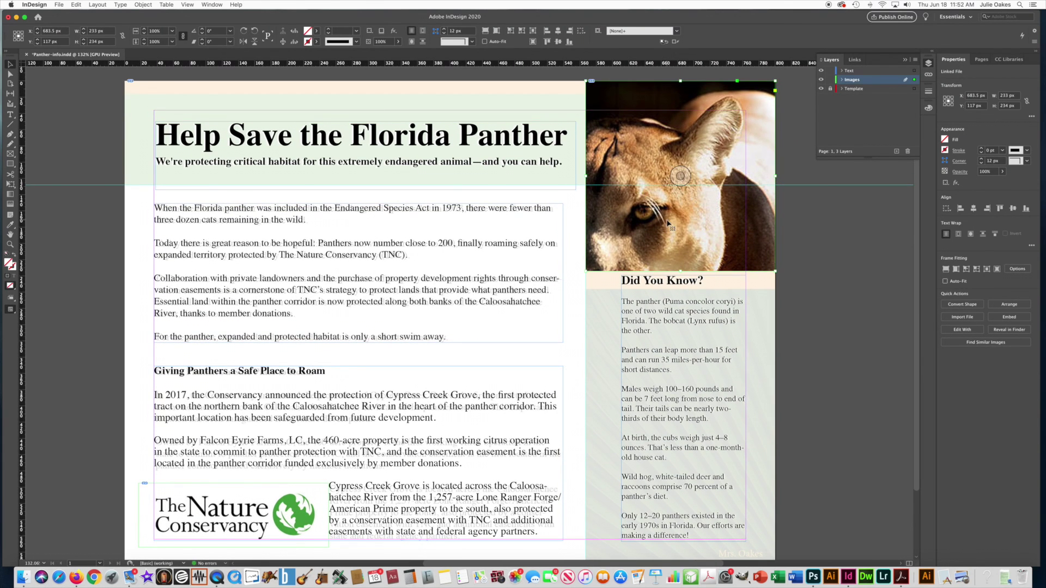
click(11, 75)
click(693, 133)
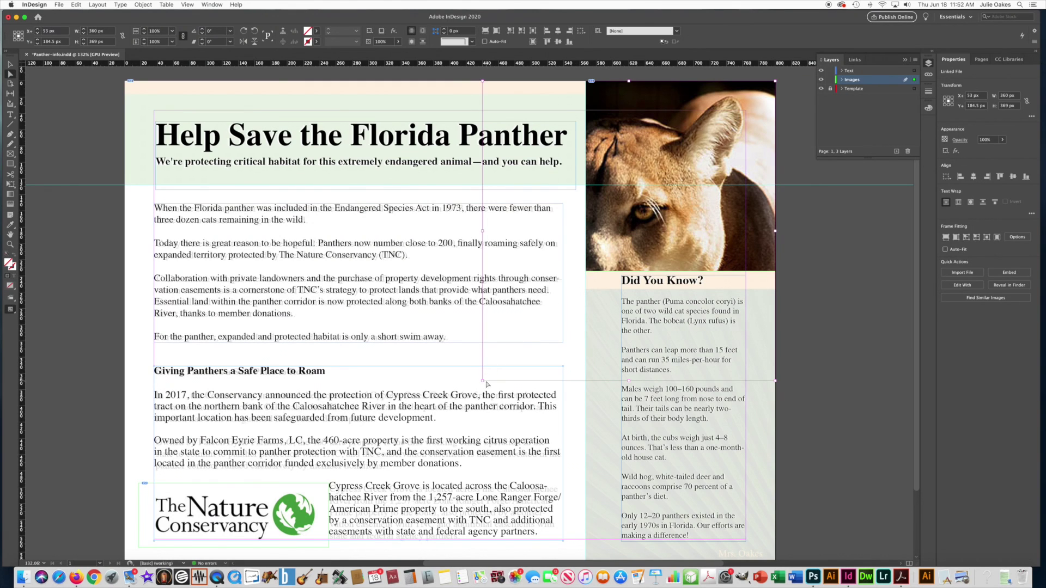
drag(482, 381, 589, 281)
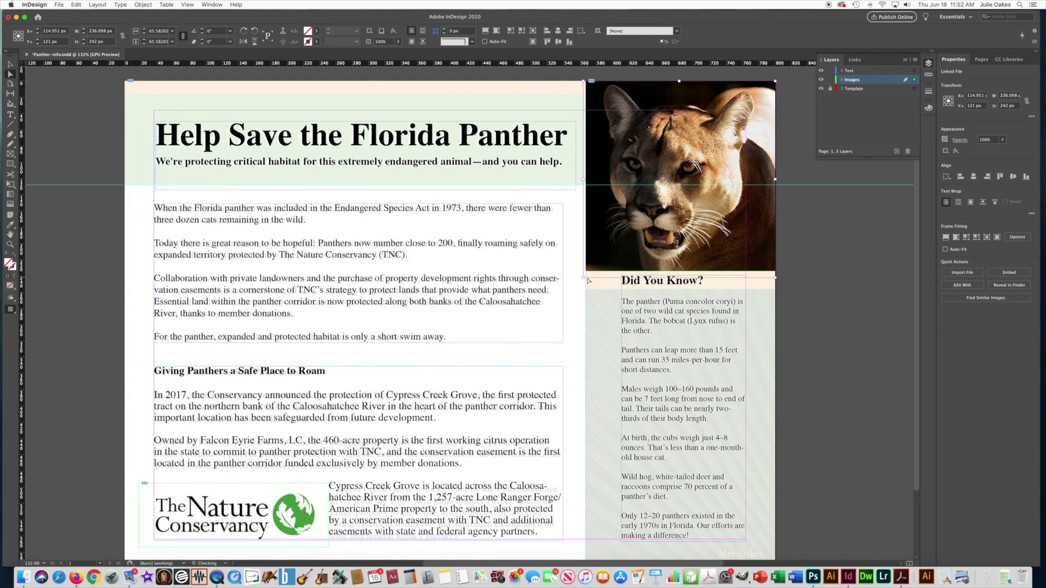
click(835, 315)
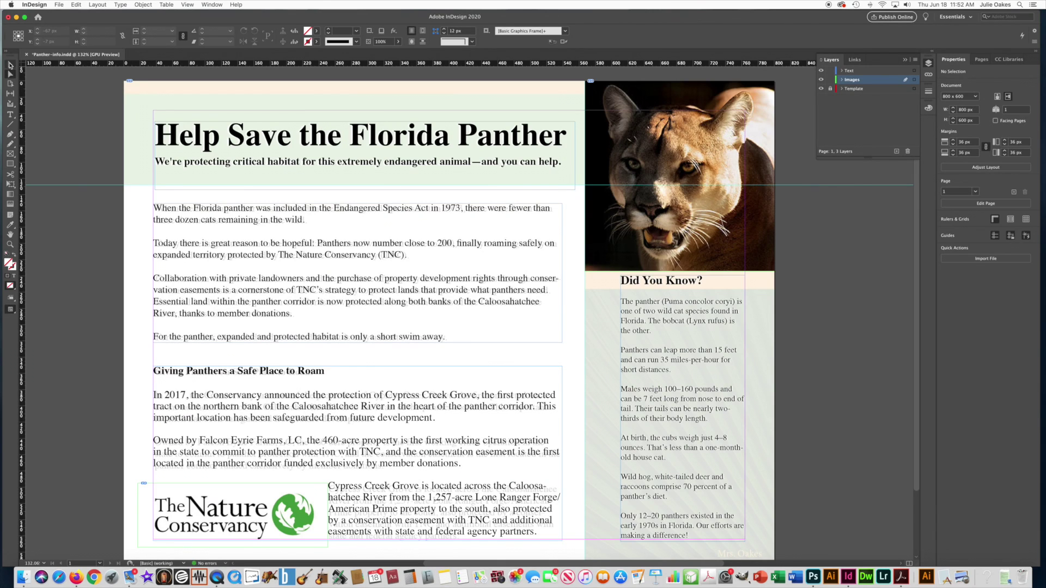
Place palms.jpg over the Did You Know text area down to the page's bottom edge, about 230 by 343 px
click(9, 66)
scroll(618, 358, down, 3)
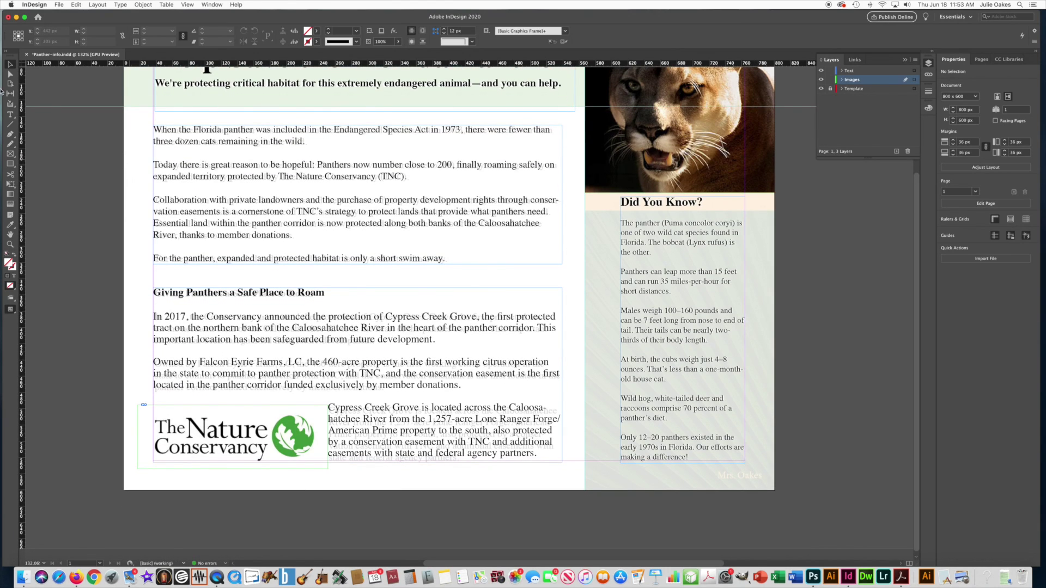
click(63, 4)
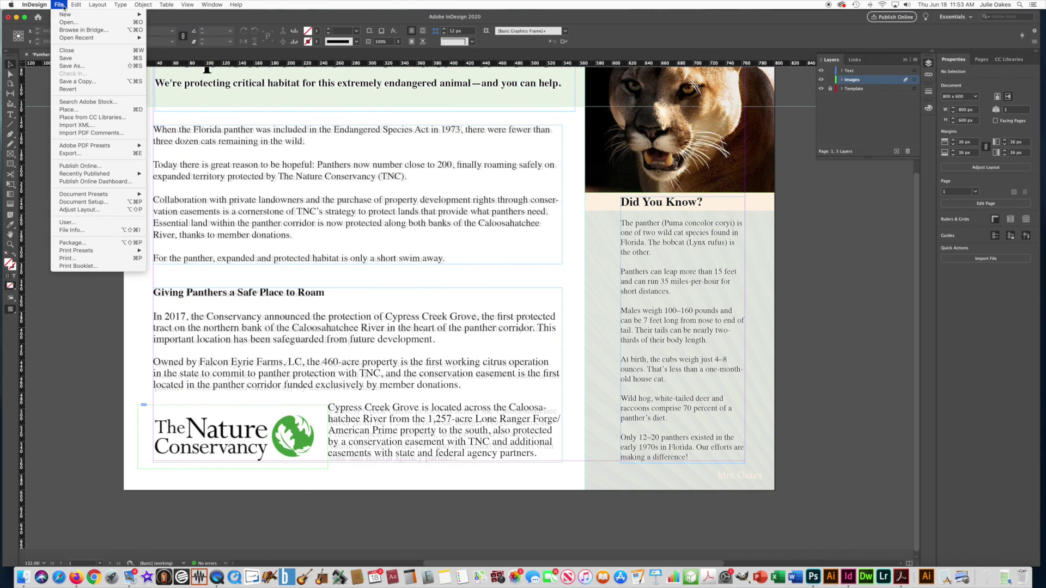
click(70, 109)
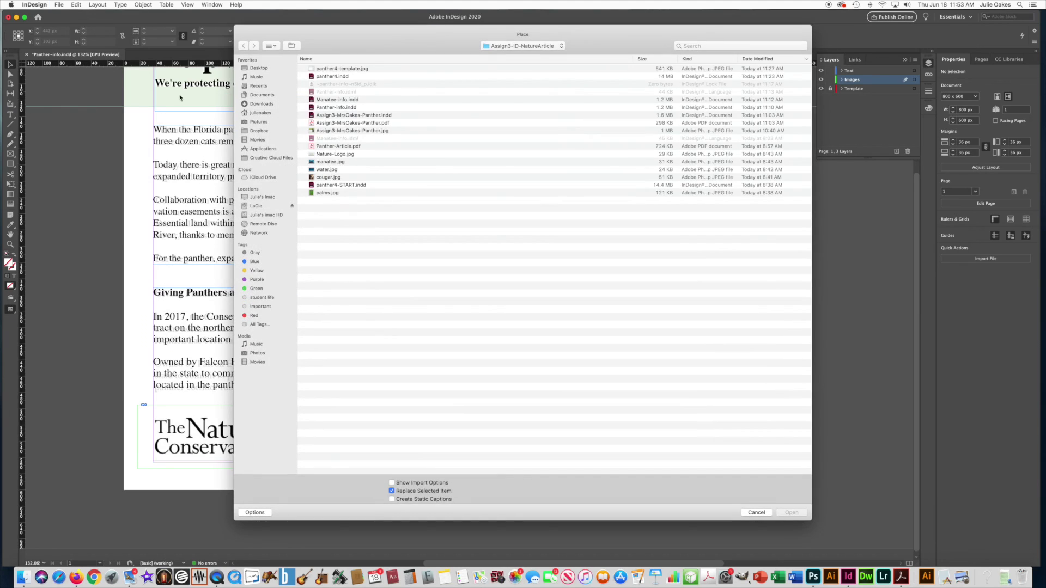
double_click(327, 194)
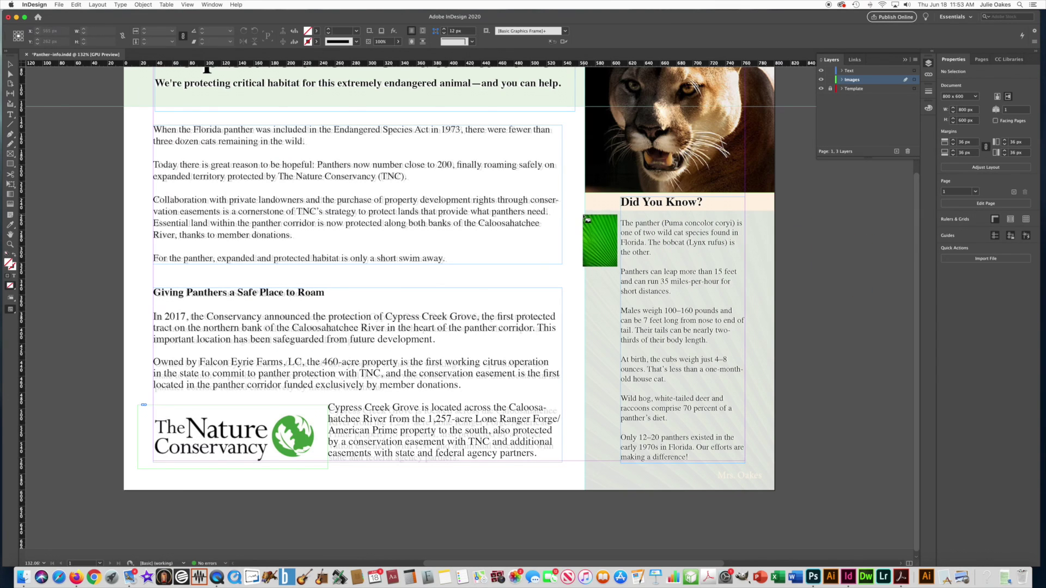
mouse_move(587, 213)
mouse_down()
mouse_move(739, 470)
mouse_move(775, 491)
mouse_up()
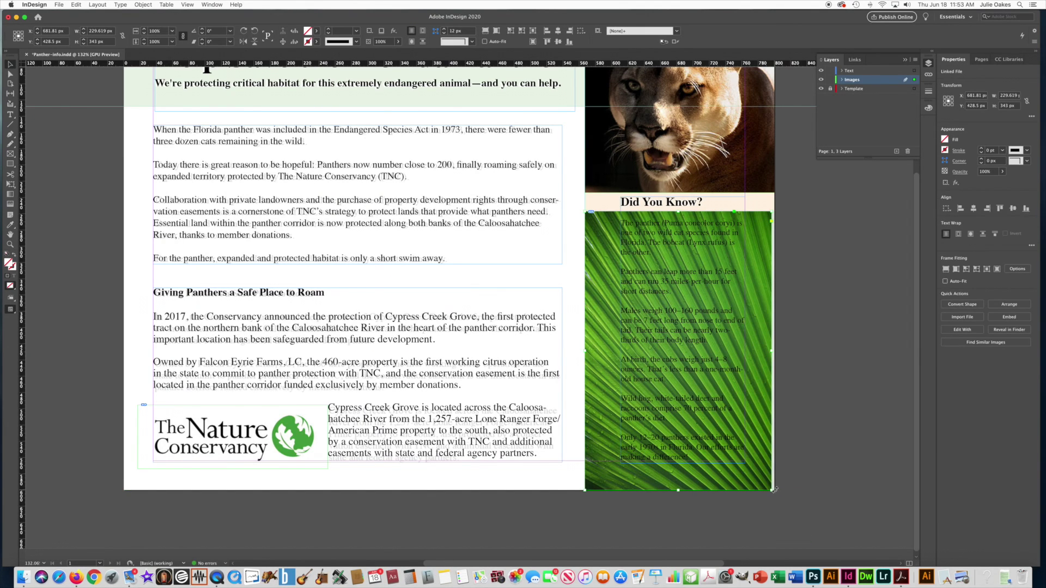
scroll(245, 196, right, 1)
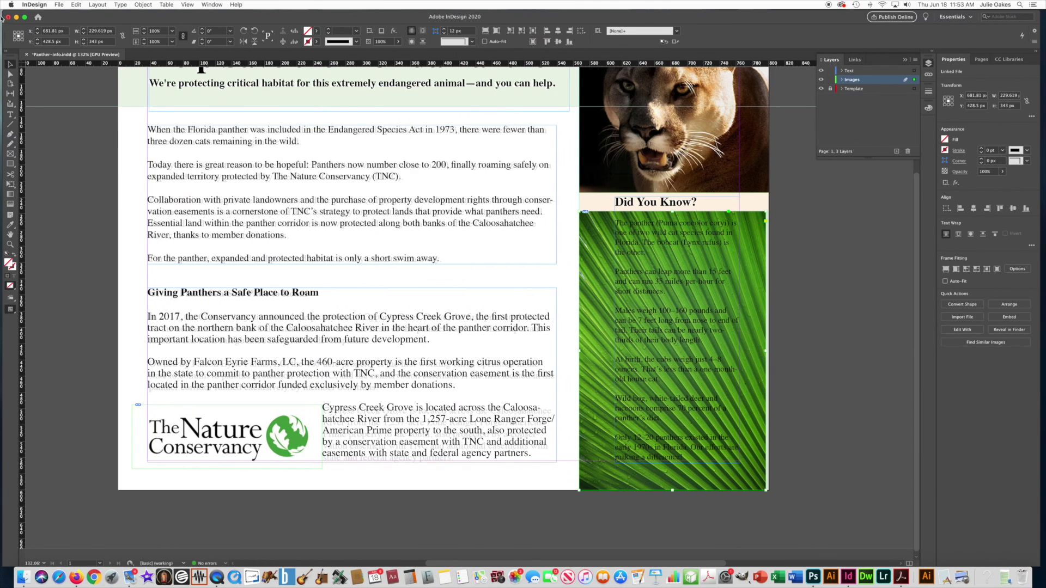
Widen the palm image's frame to about 233 px so it reaches the page's outer edge
double_click(10, 63)
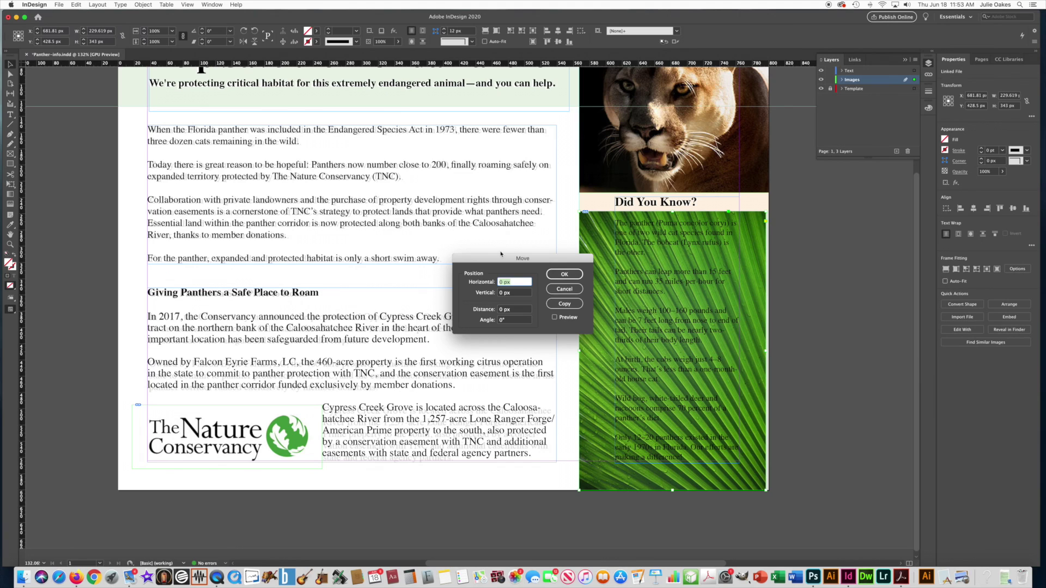
click(569, 291)
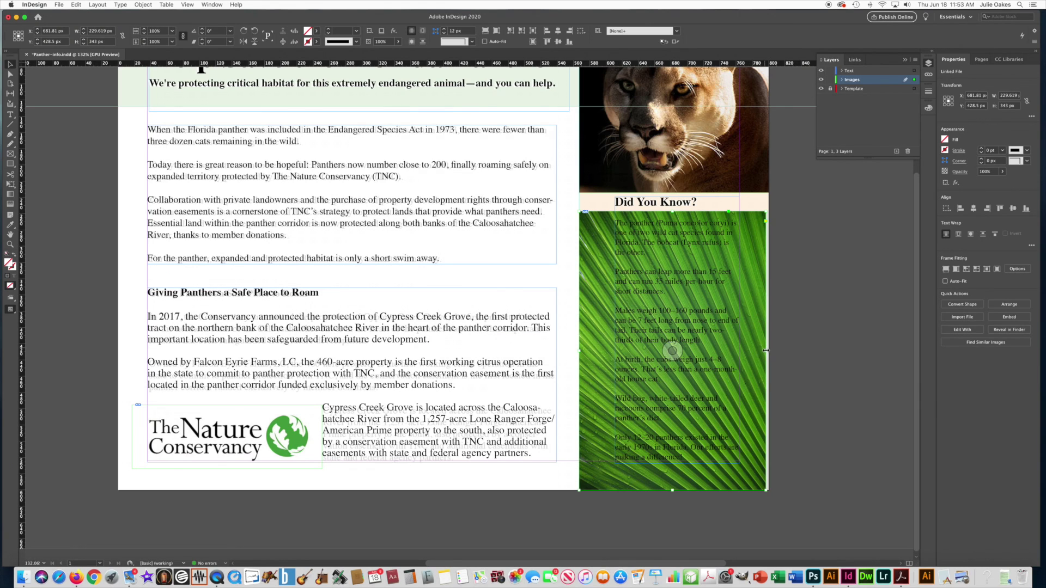
drag(767, 351, 770, 351)
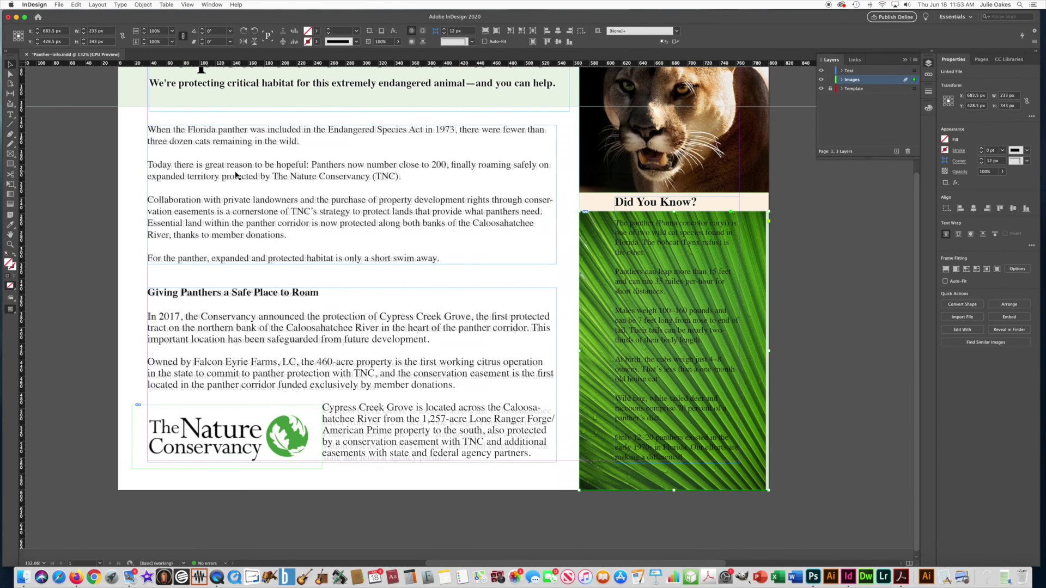
Scale the palm image inside its frame slightly larger to fill the frame's full width, and deselect it
click(9, 75)
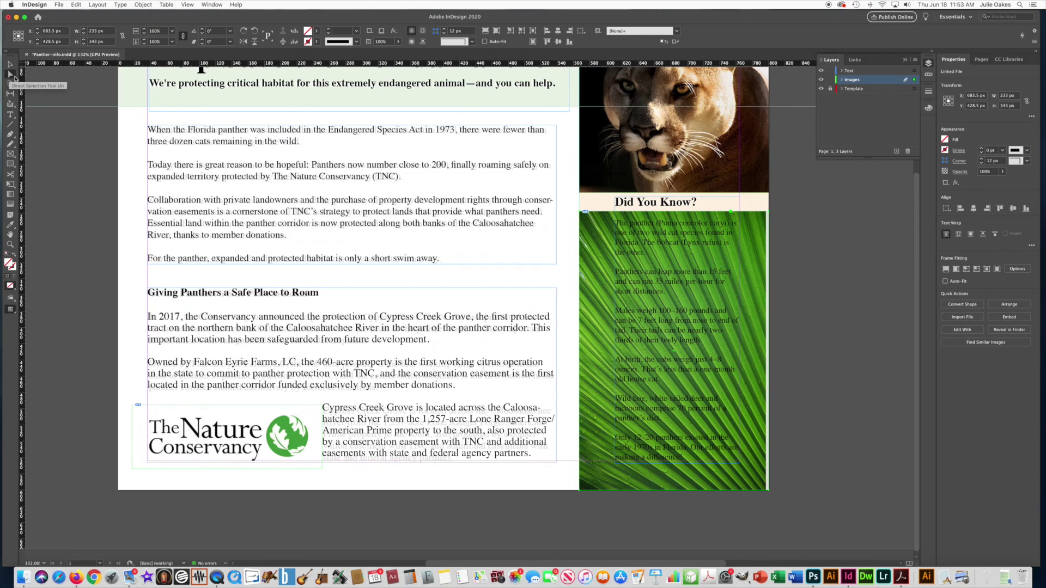
click(755, 288)
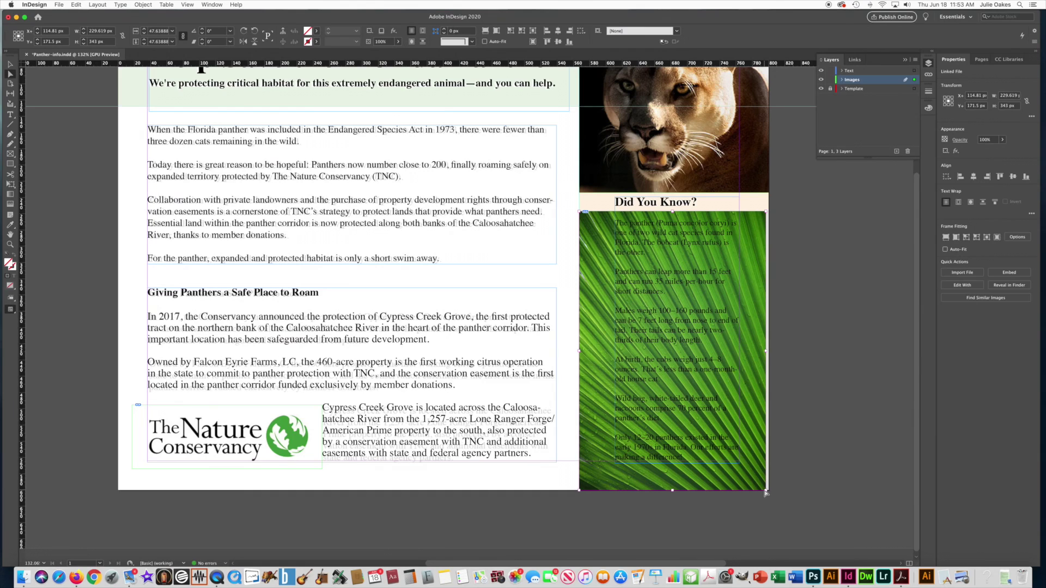
drag(766, 492, 771, 496)
click(856, 494)
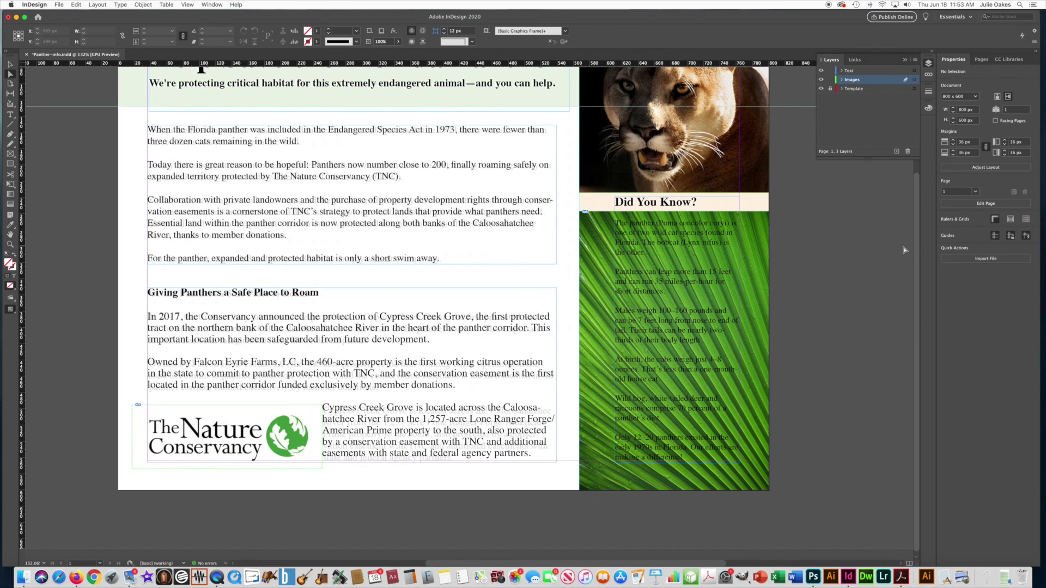
Check the finished example in Firefox and draw a rectangle about 233 by 343 px exactly covering the palm image
scroll(904, 250, up, 1)
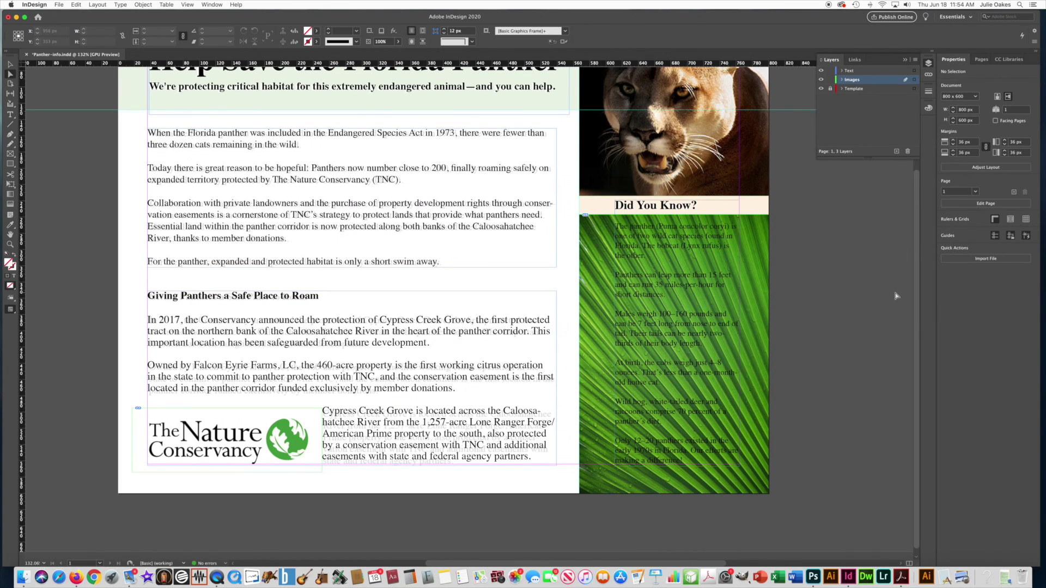
click(76, 573)
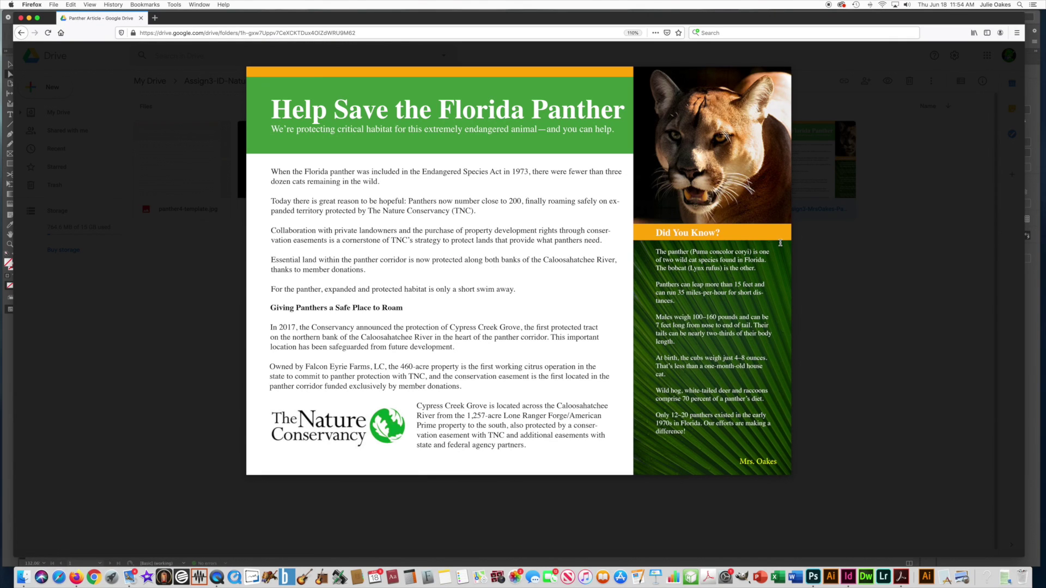
click(849, 576)
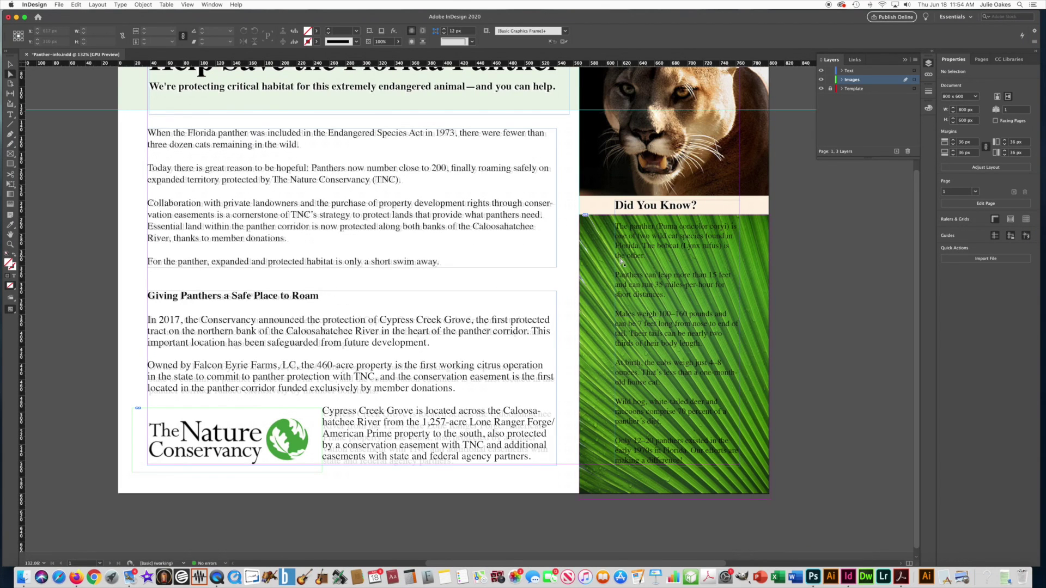
click(13, 165)
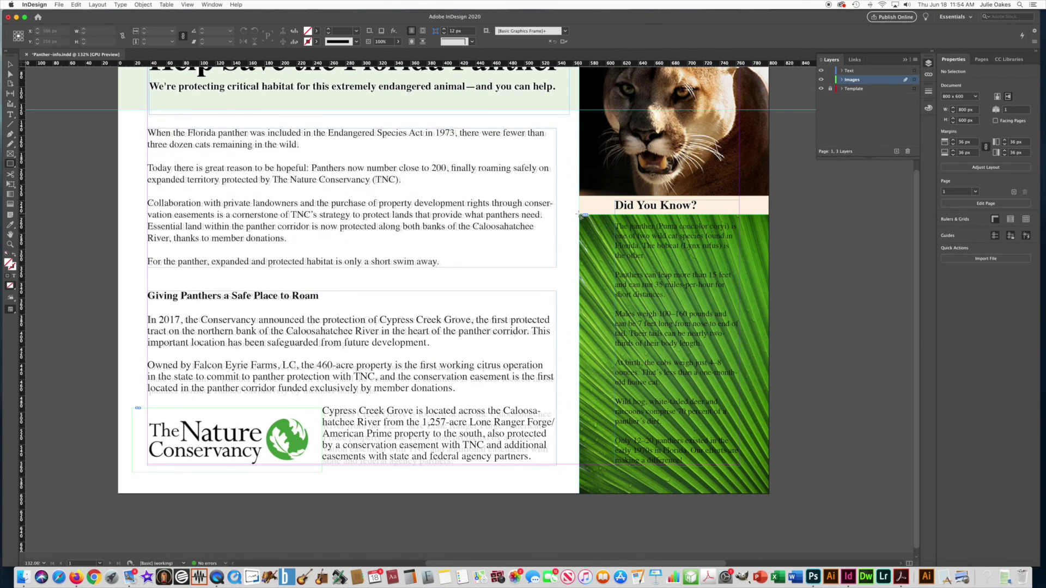
drag(583, 215, 771, 494)
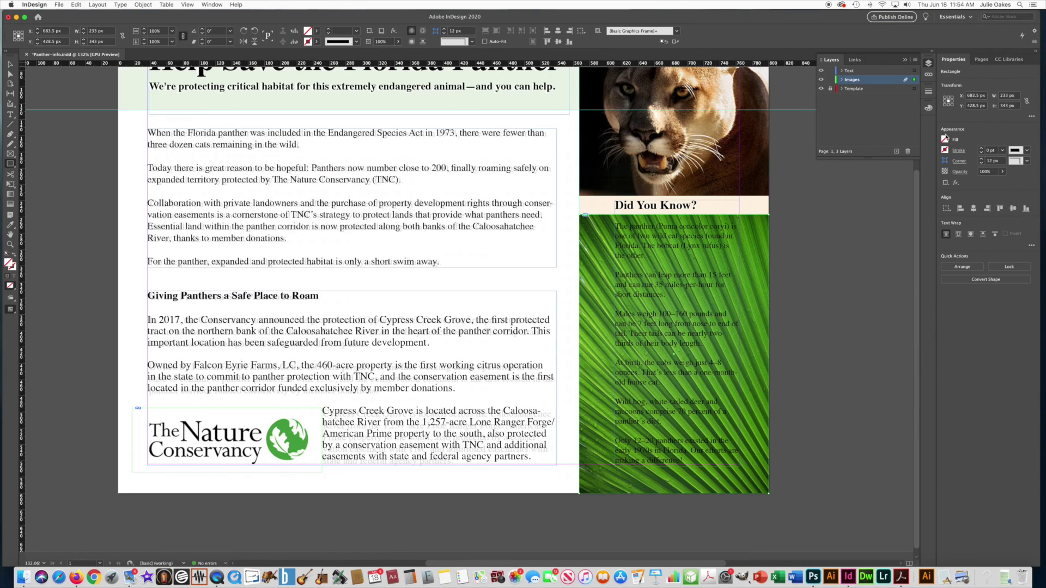
Fill the rectangle over the palms with black at 50% opacity and deselect it
click(945, 142)
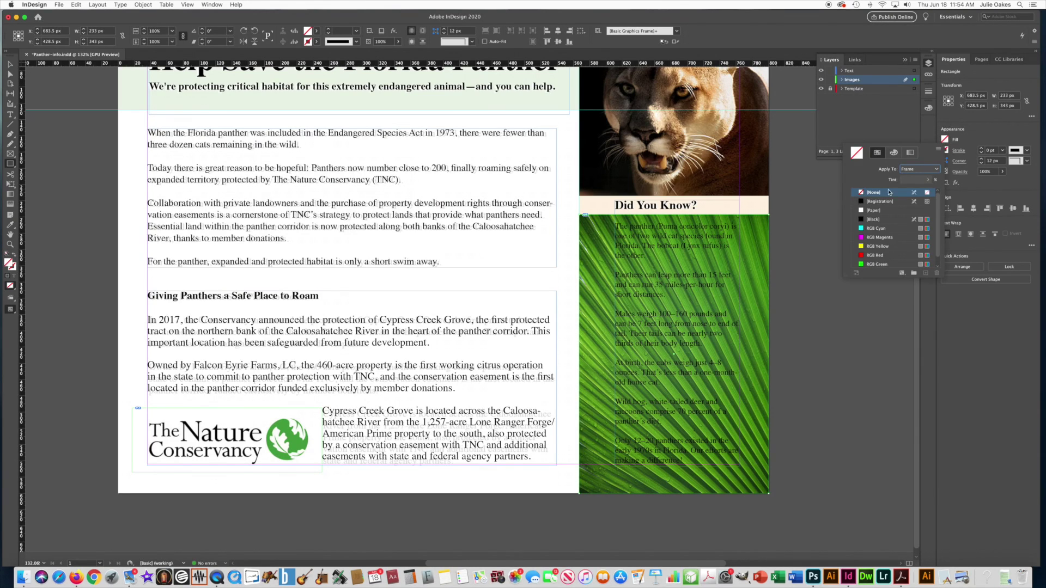
click(861, 221)
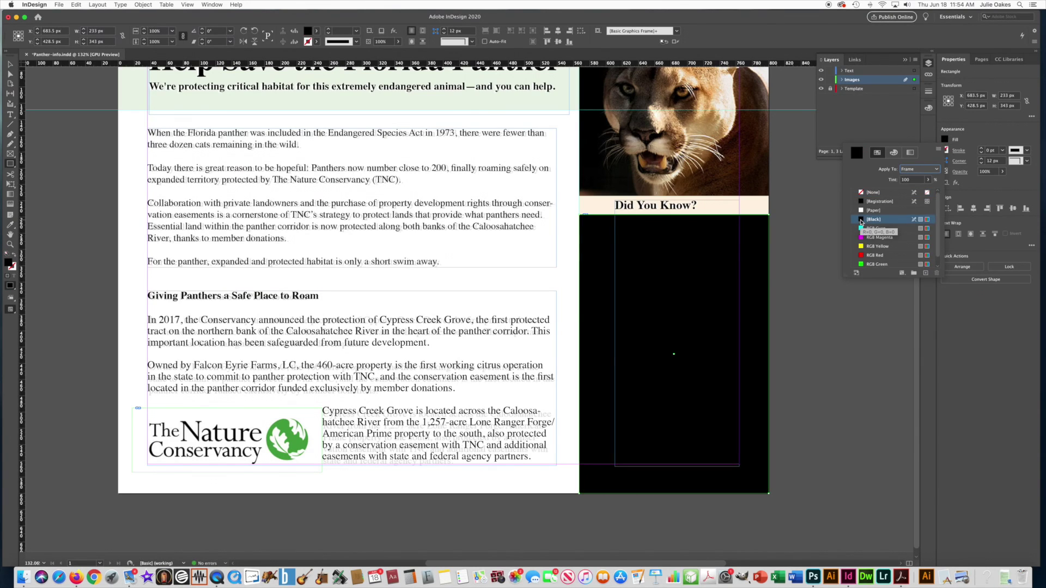
click(1005, 173)
click(1005, 173)
drag(1005, 182, 981, 184)
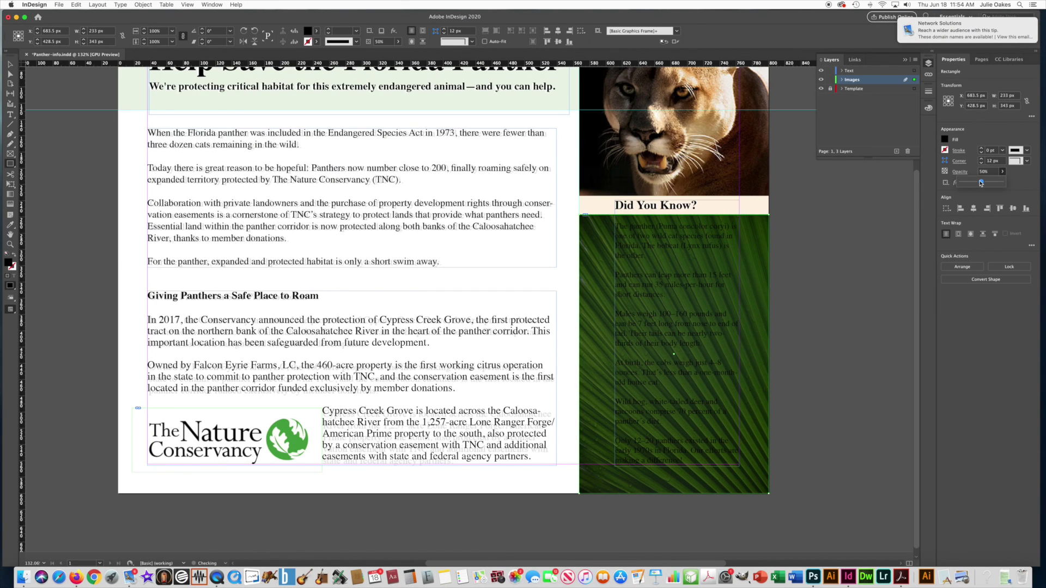
click(798, 253)
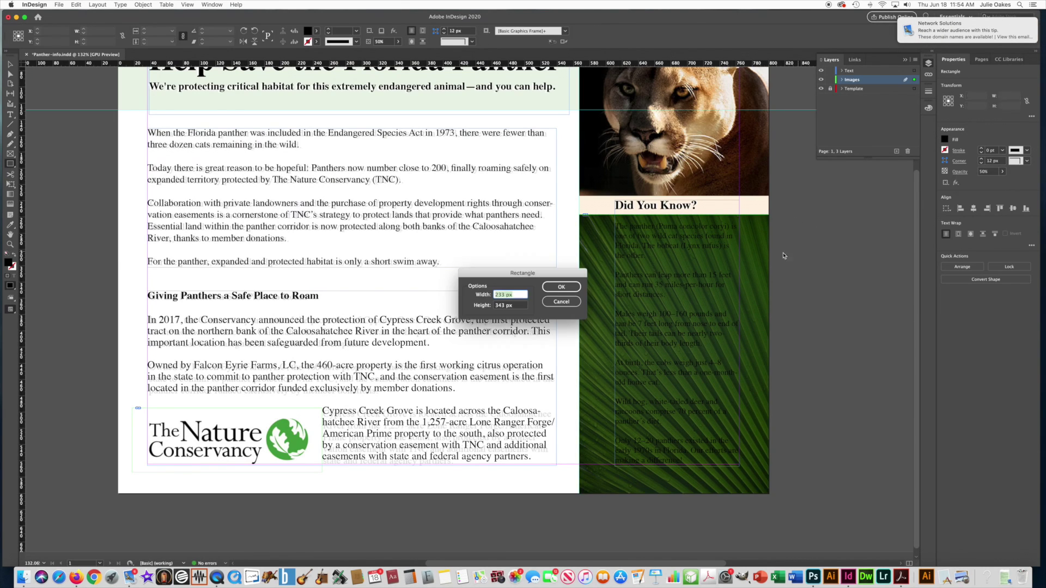
click(560, 301)
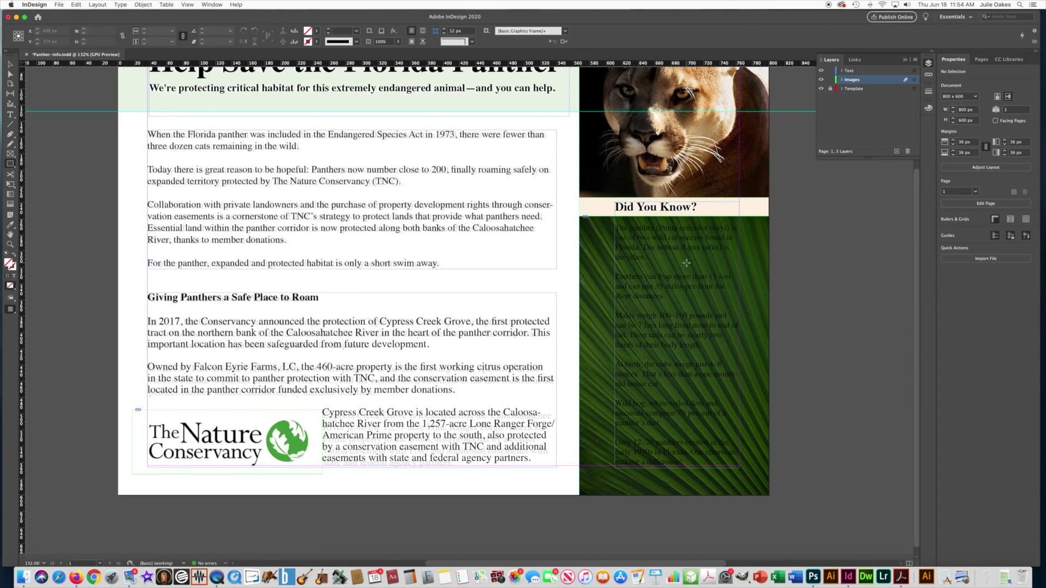
Draw a rectangle about 233 by 23 px over the template bar behind the Did You Know heading
scroll(686, 262, up, 3)
scroll(686, 263, up, 1)
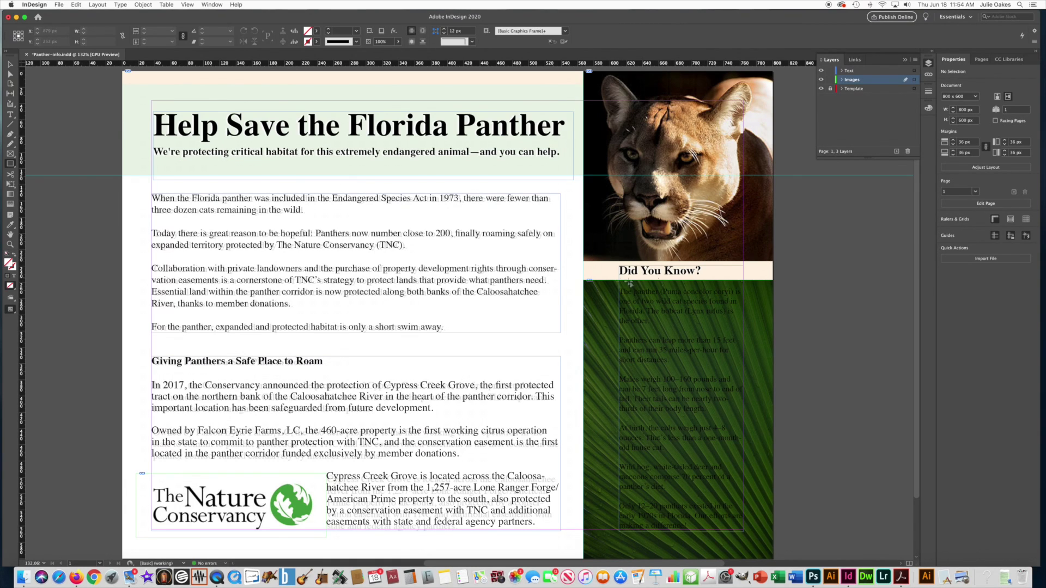
click(10, 164)
drag(583, 262, 775, 282)
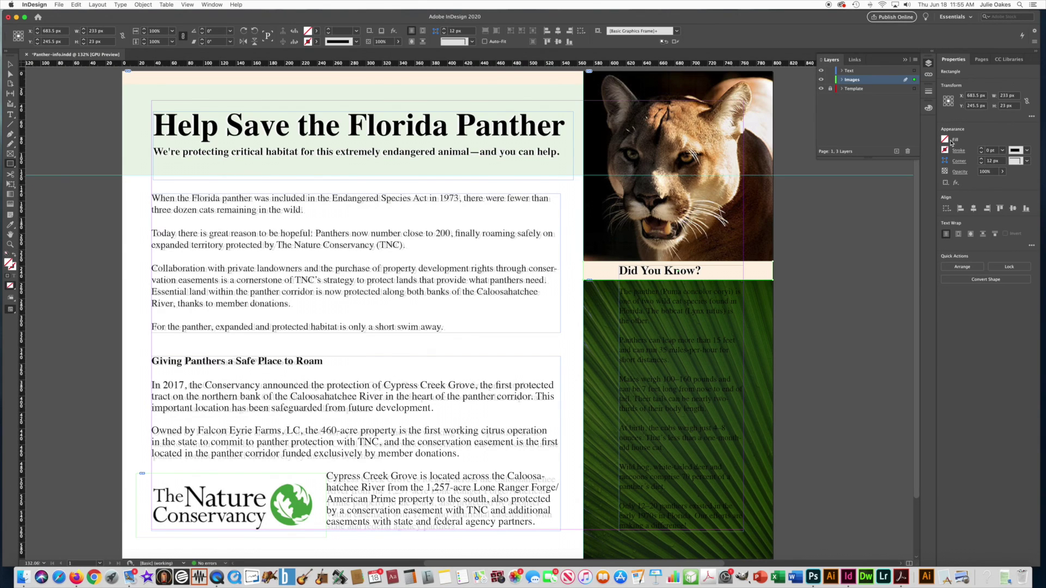
Fill the Did You Know bar with orange, about RGB 255, 177, 15, and deselect it
click(946, 140)
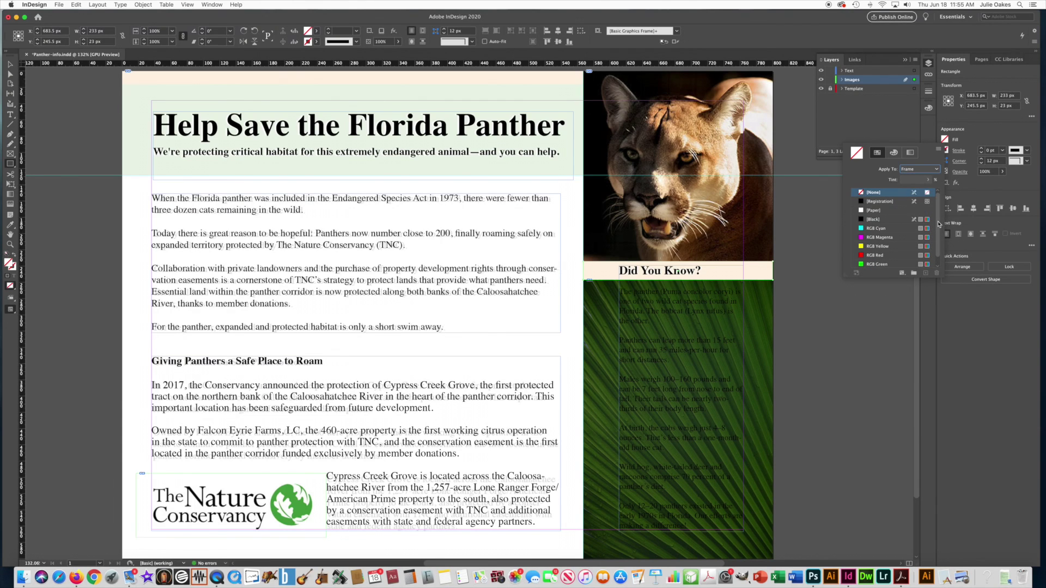
click(894, 153)
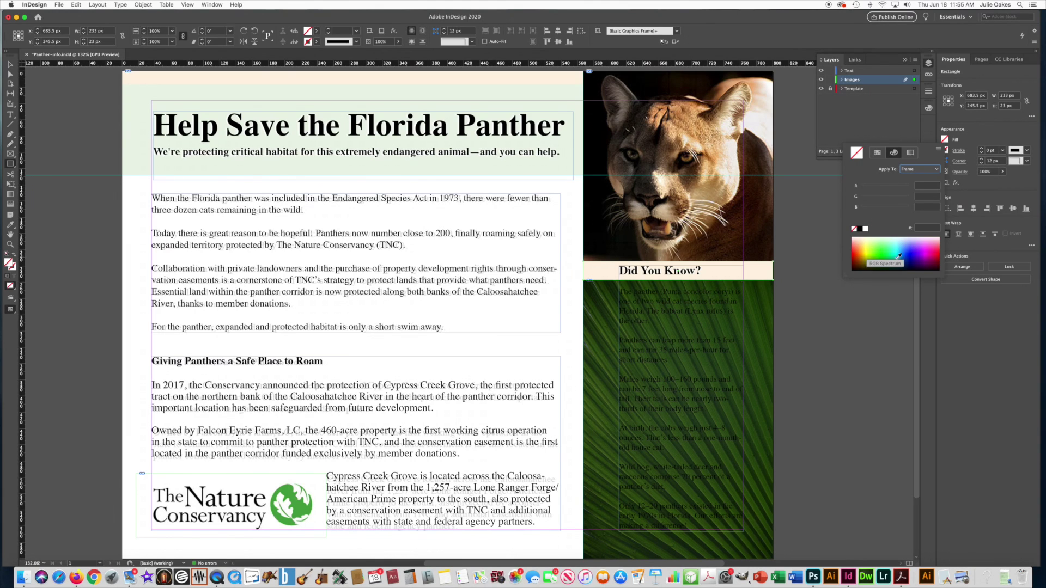
click(865, 249)
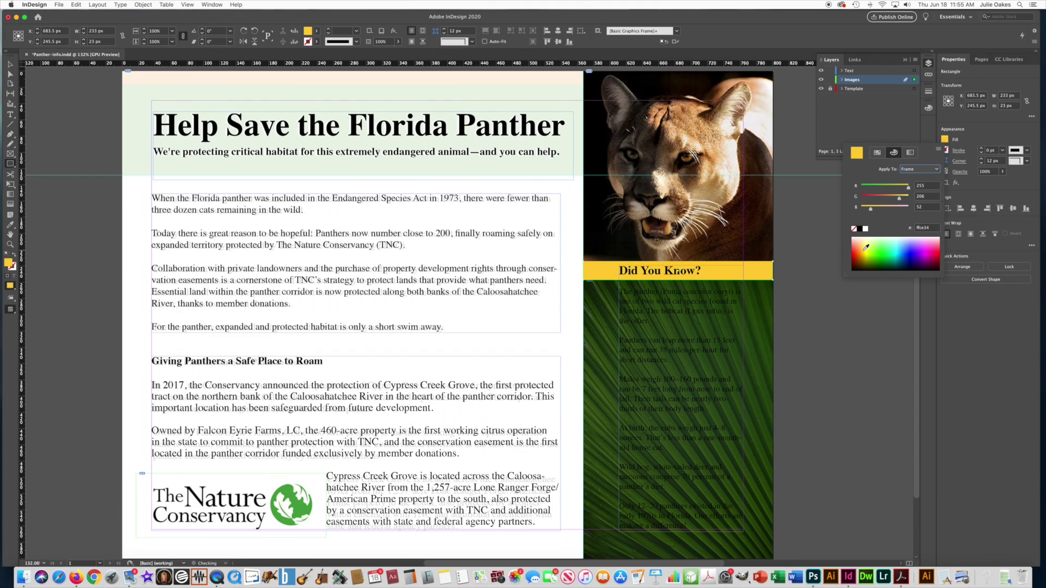
drag(867, 249, 864, 250)
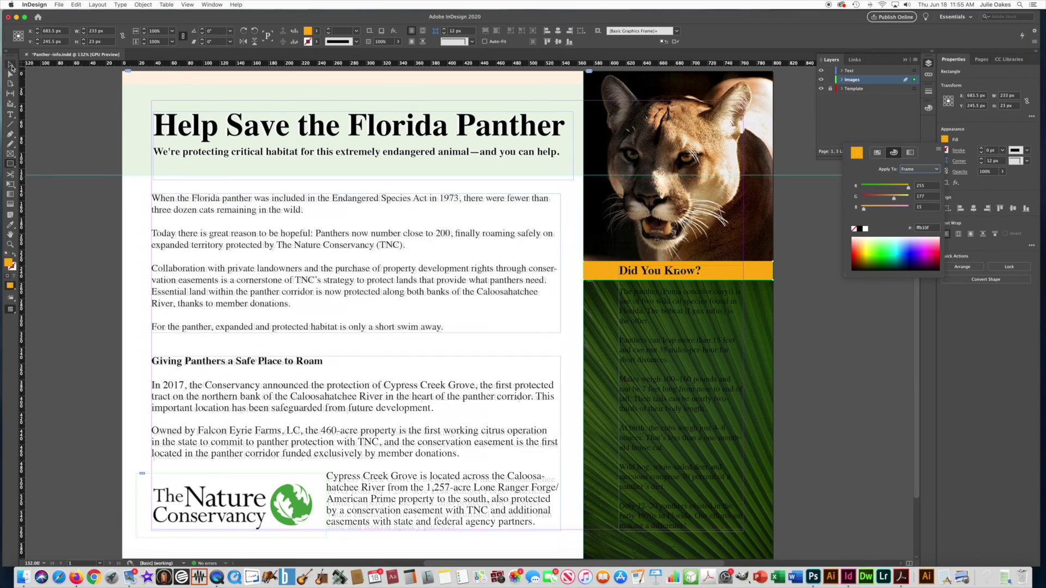
click(385, 181)
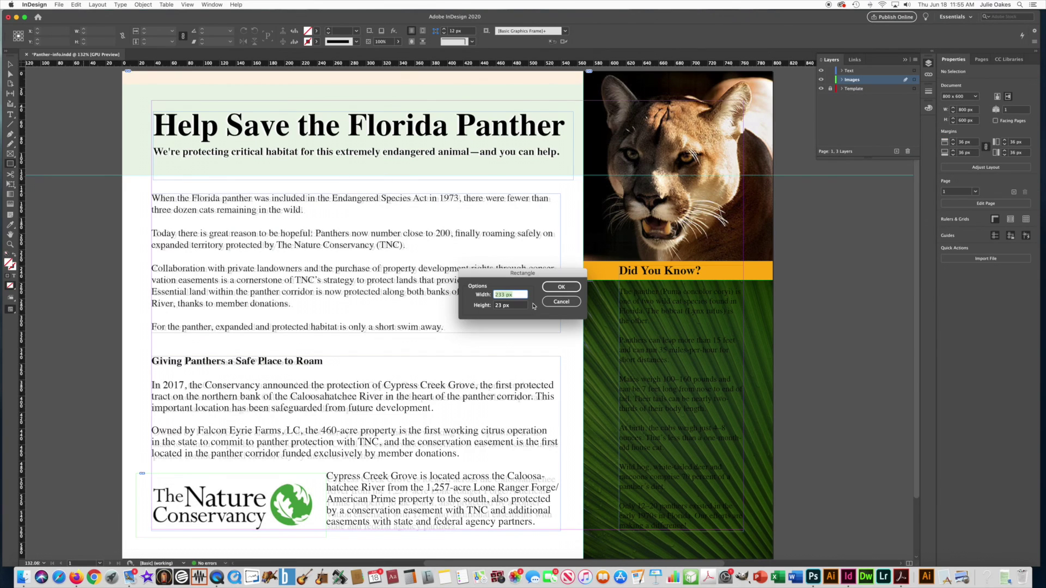
click(561, 302)
Draw a bar about 567 by 17 px along the page's upper edge and fill it with the Did You Know bar's orange using the Eyedropper
scroll(404, 101, up, 1)
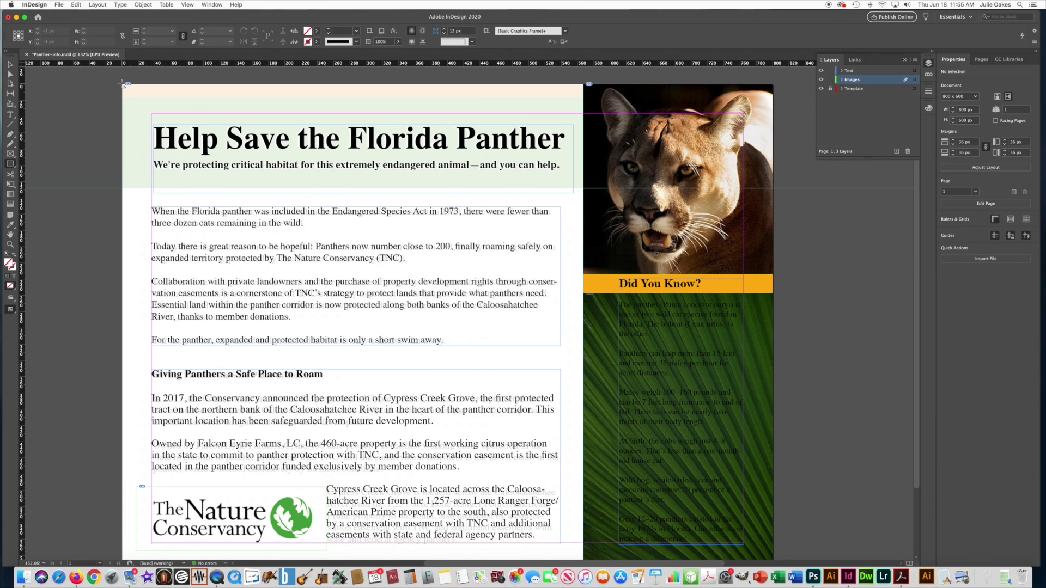
drag(122, 84, 586, 100)
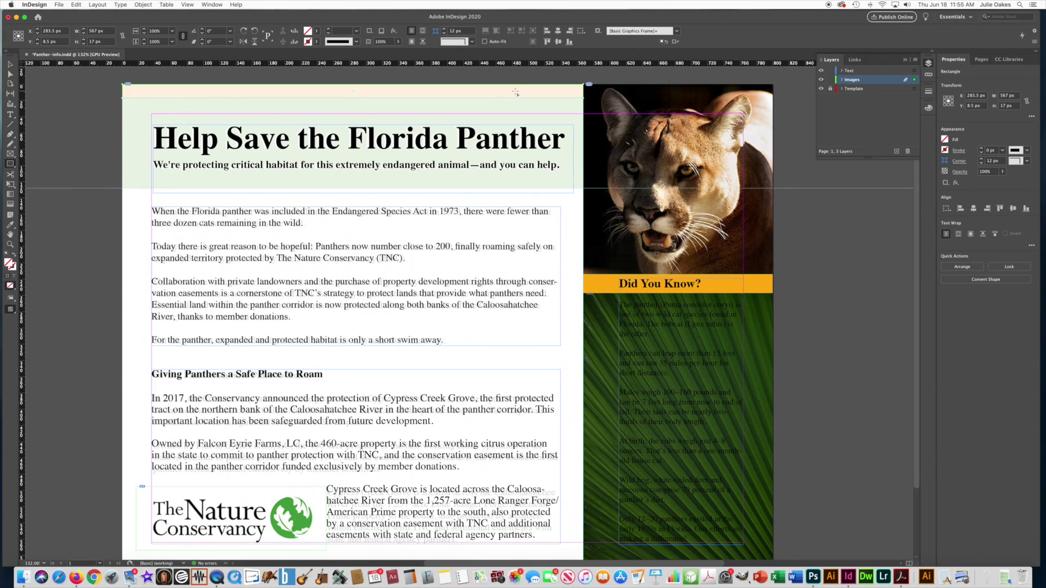
click(9, 225)
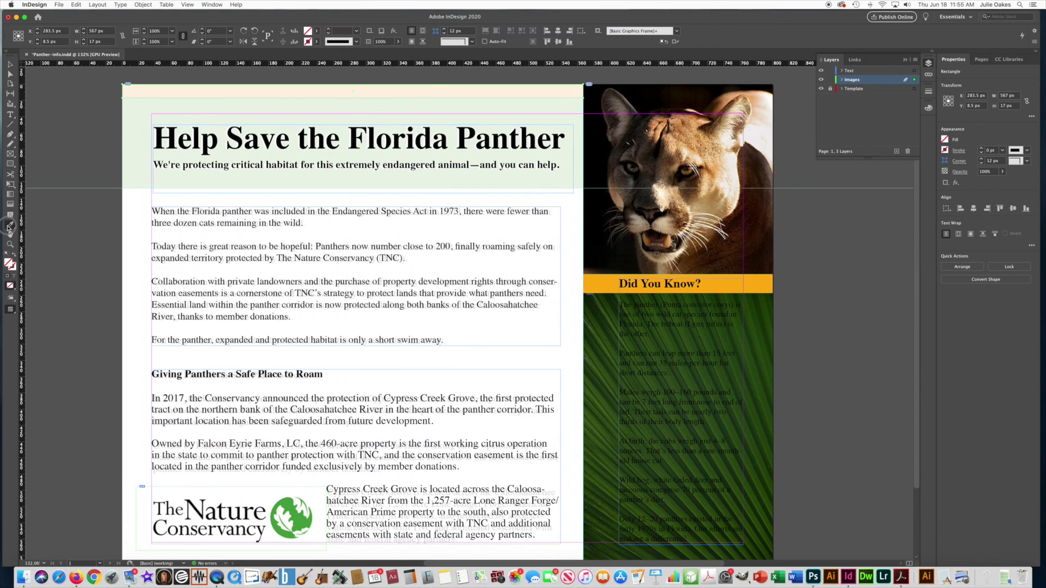
click(597, 277)
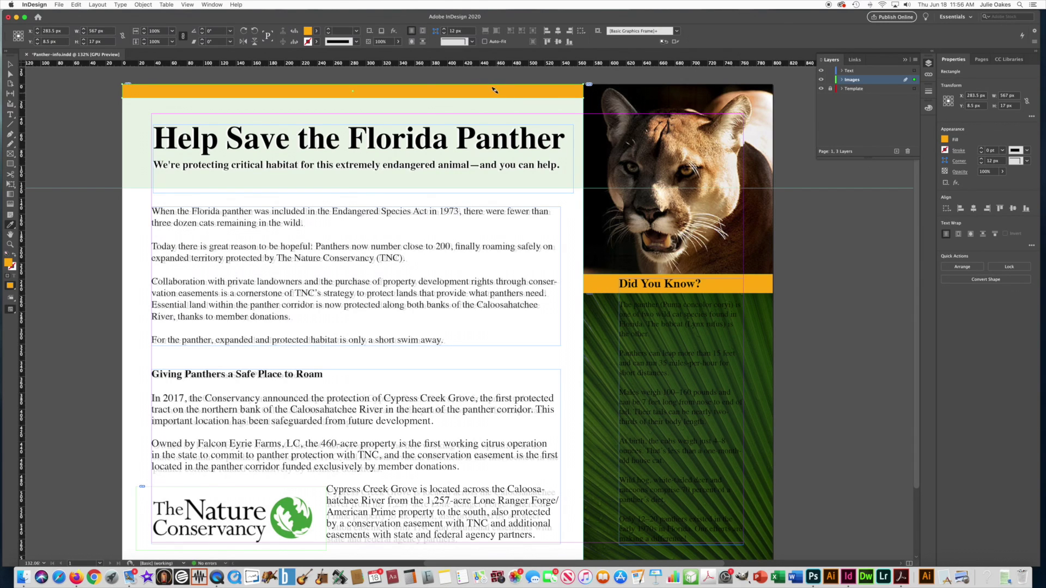
click(10, 64)
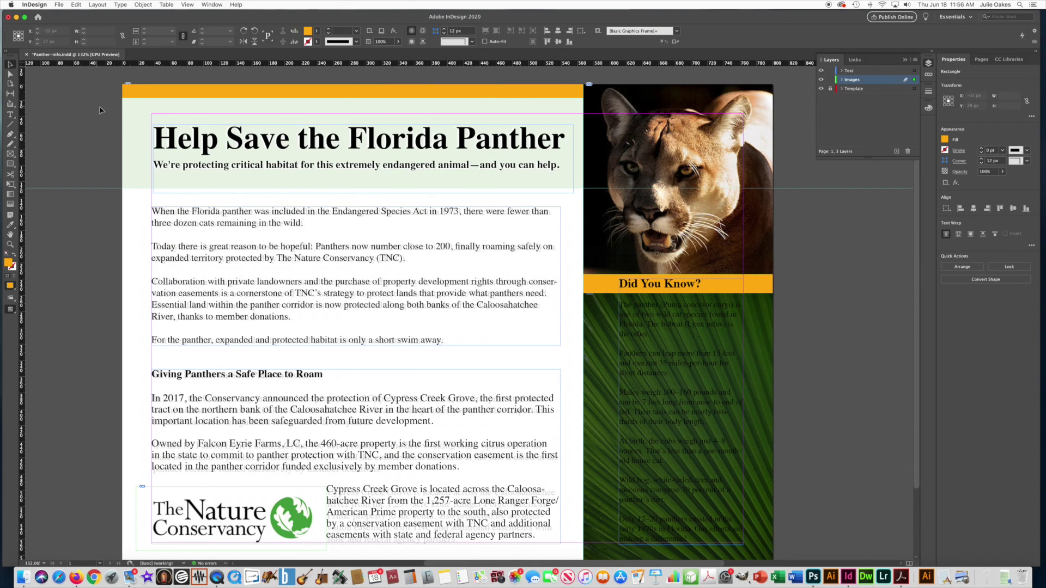
click(119, 104)
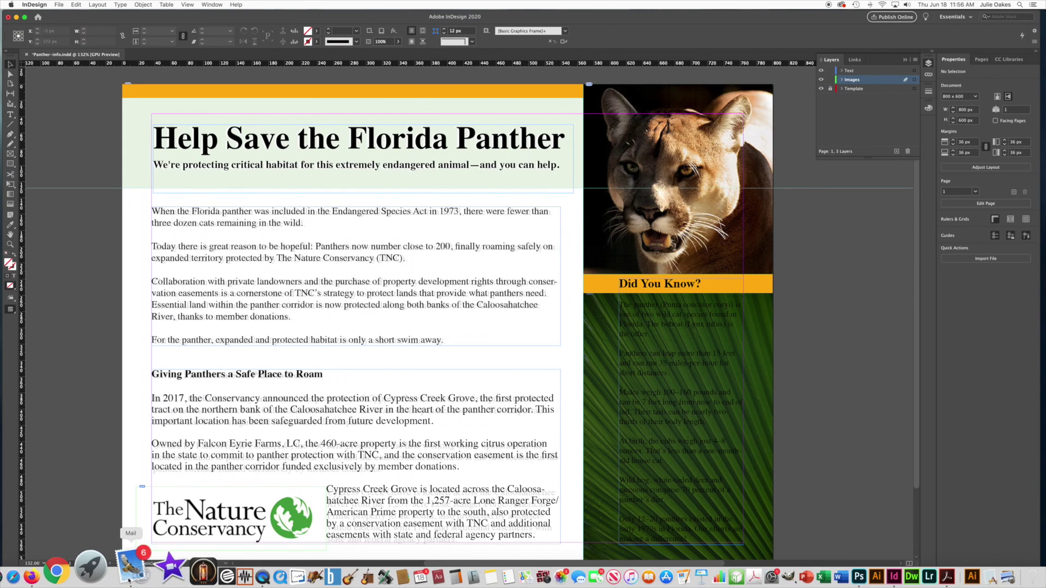
Check the header in the Firefox example and draw a rectangle about 567 by 112 px over the template's pale green title area
click(77, 576)
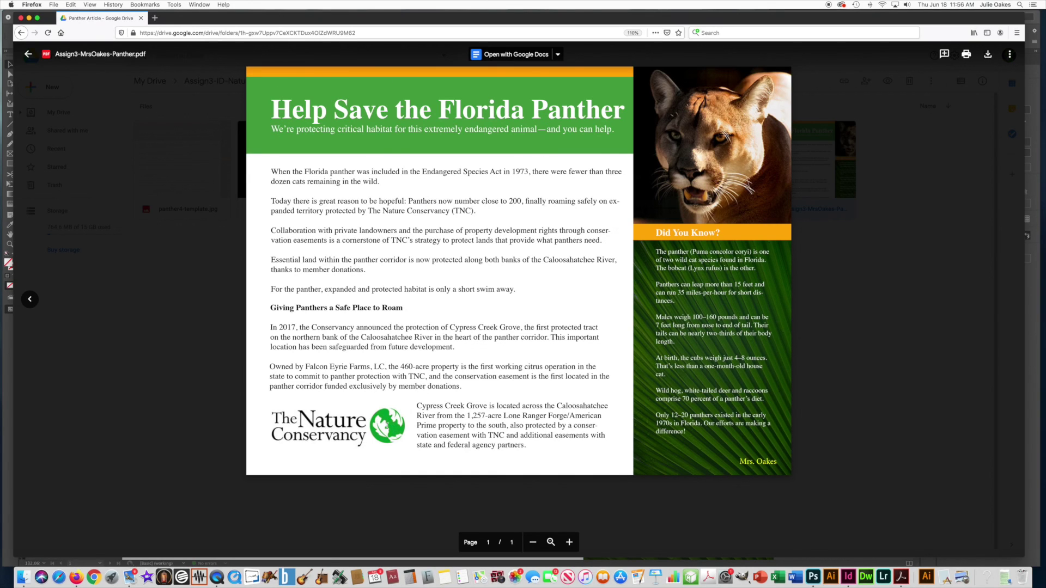
click(844, 580)
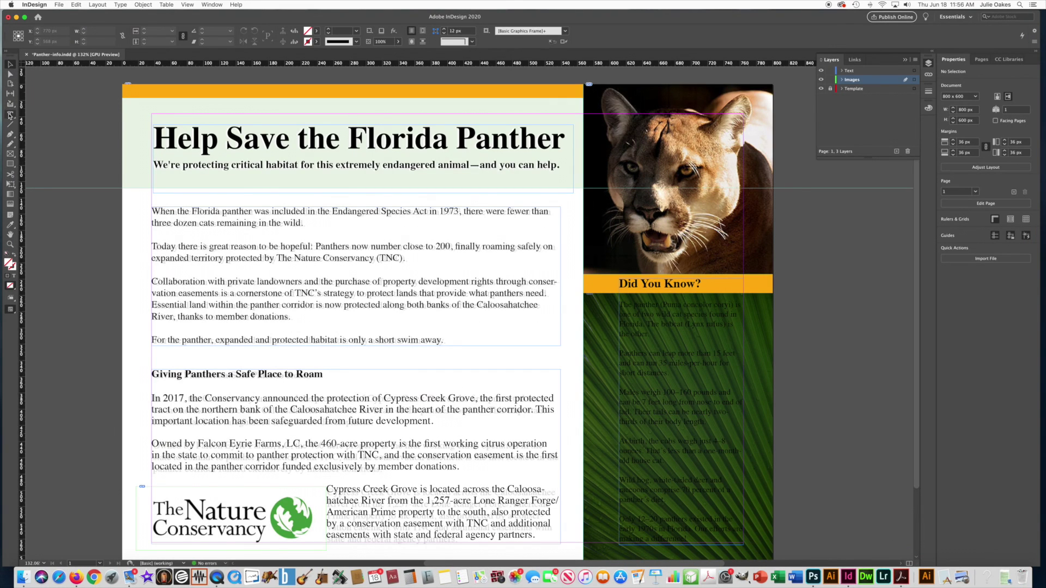
click(10, 163)
drag(122, 98, 584, 190)
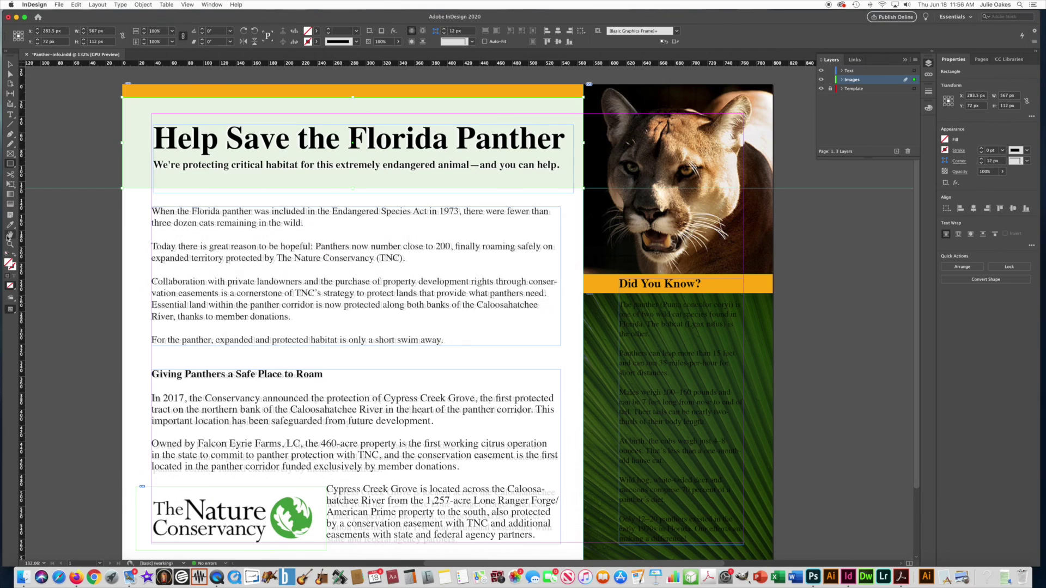
Try to fill the header rectangle with the green of the Nature Conservancy logo using the Eyedropper
click(10, 226)
click(296, 515)
click(10, 64)
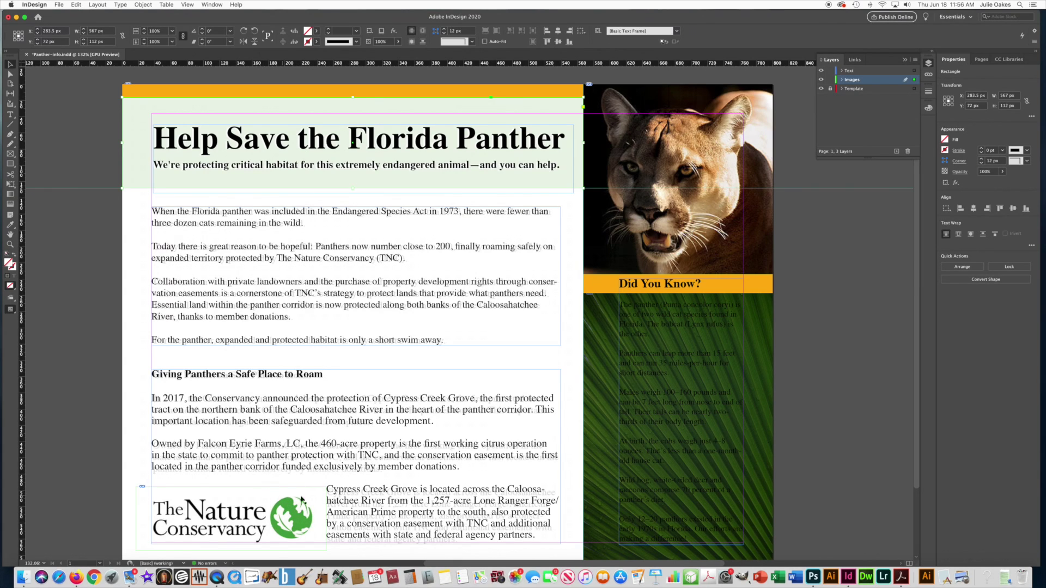
Fill the header rectangle with the logo's green using the Eyedropper while the Text layer is hidden, show that layer again, and hide the Template layer
click(821, 71)
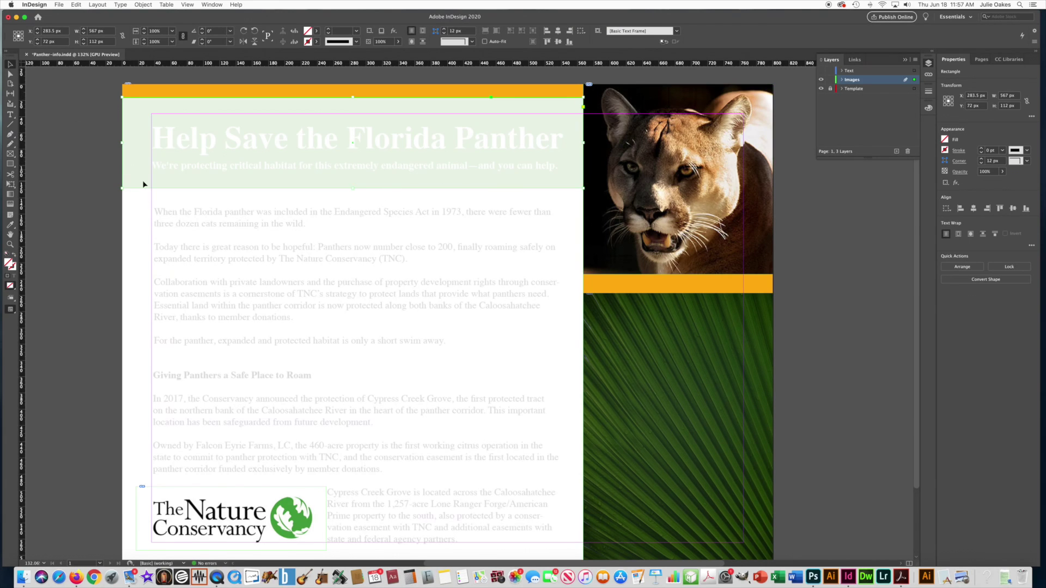
click(10, 223)
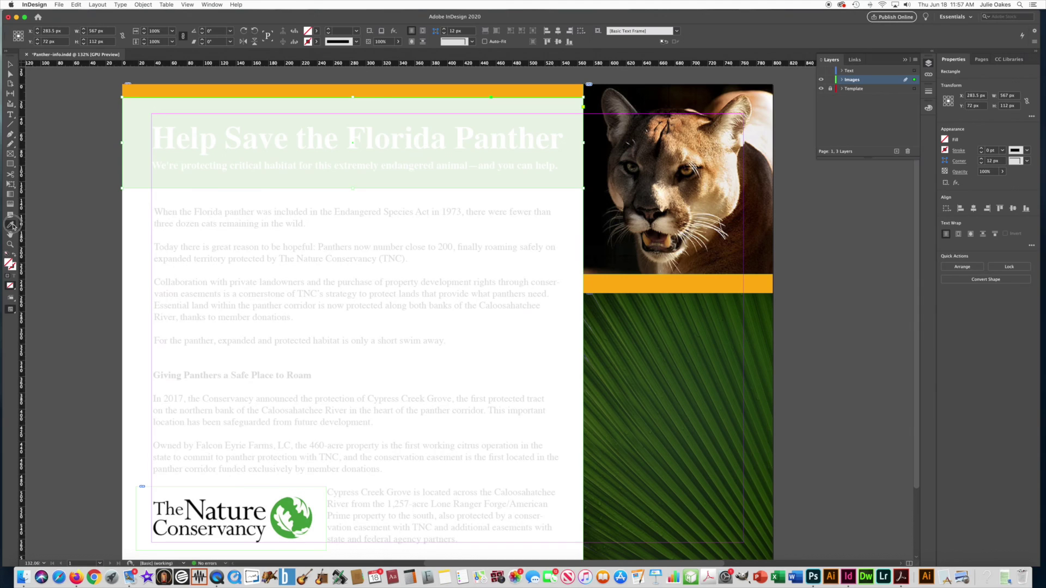
click(297, 517)
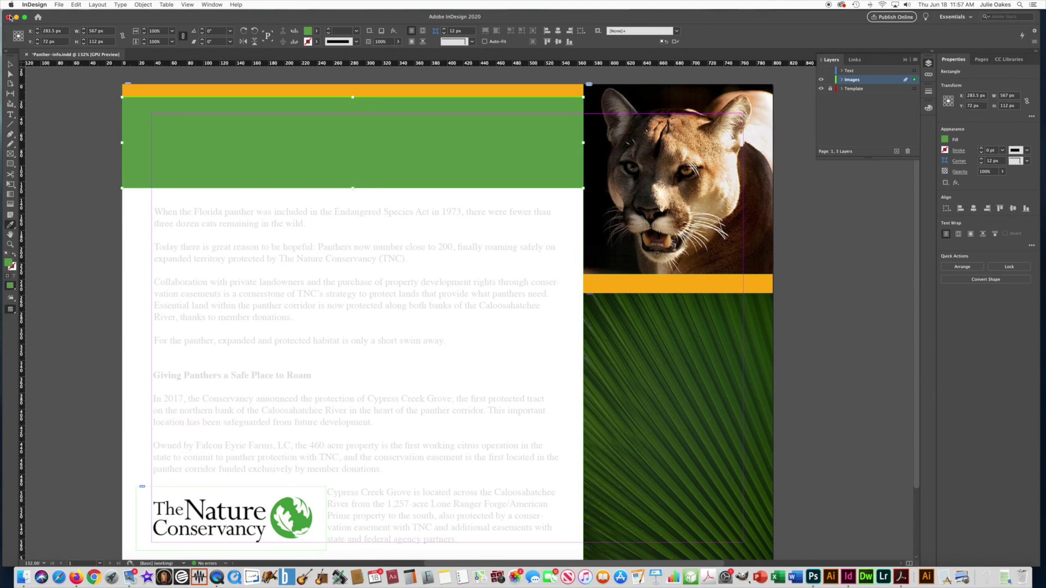
click(10, 64)
click(822, 71)
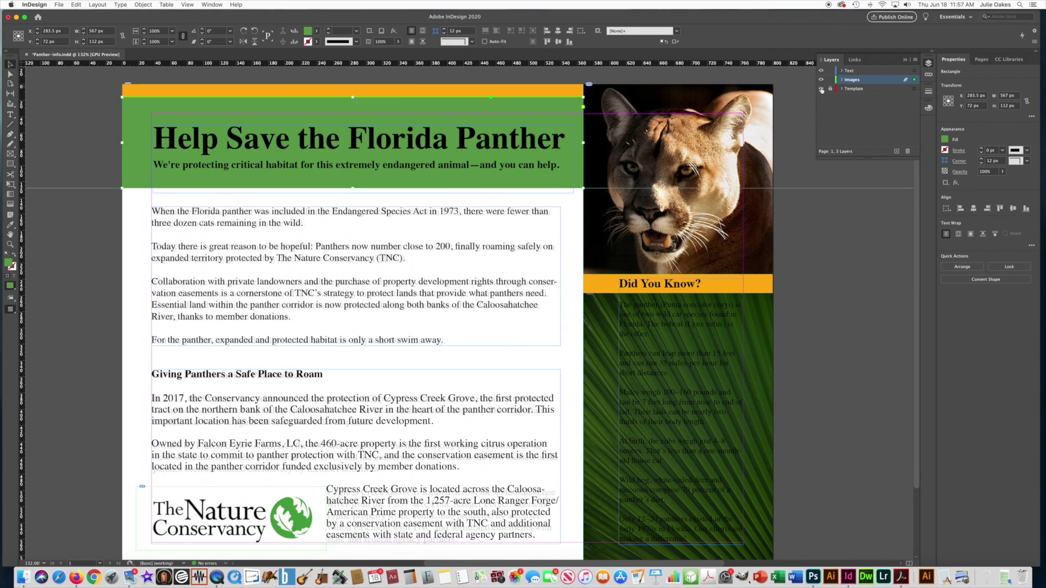
click(822, 89)
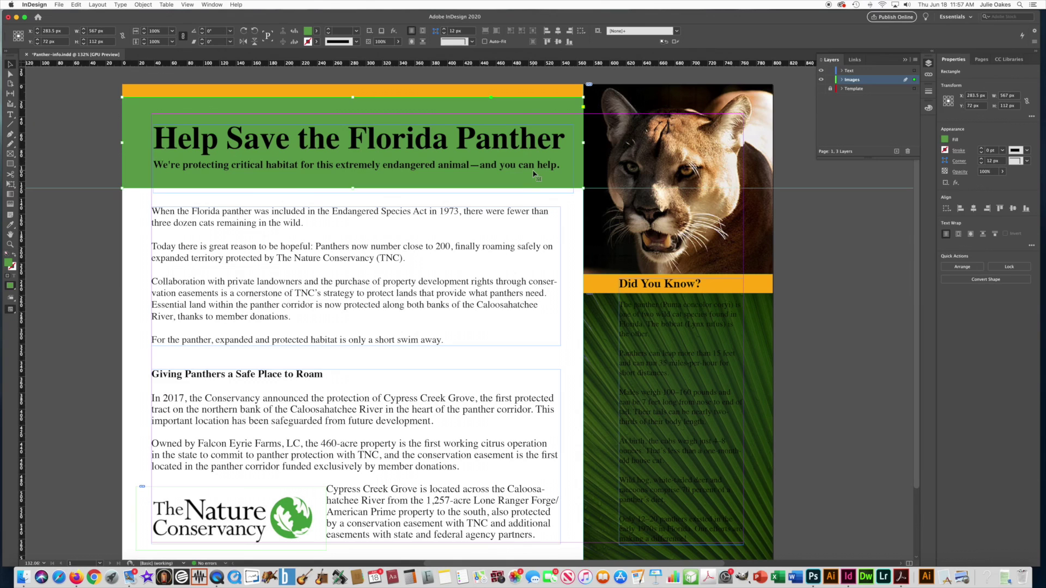
On the Text layer, color the whole page title and its subtitle line with the [Paper] swatch
click(849, 70)
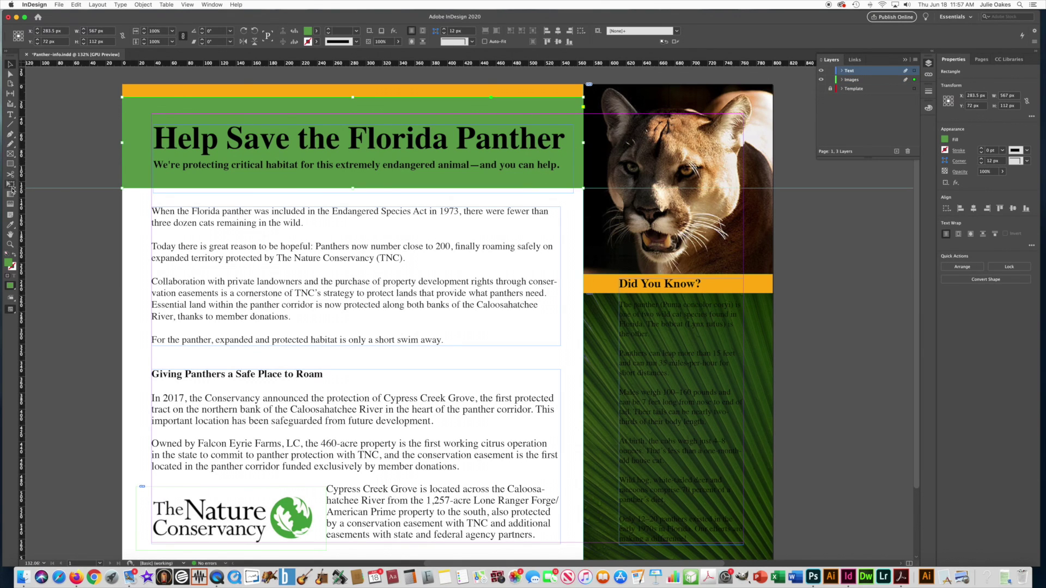
click(9, 114)
drag(154, 146, 178, 147)
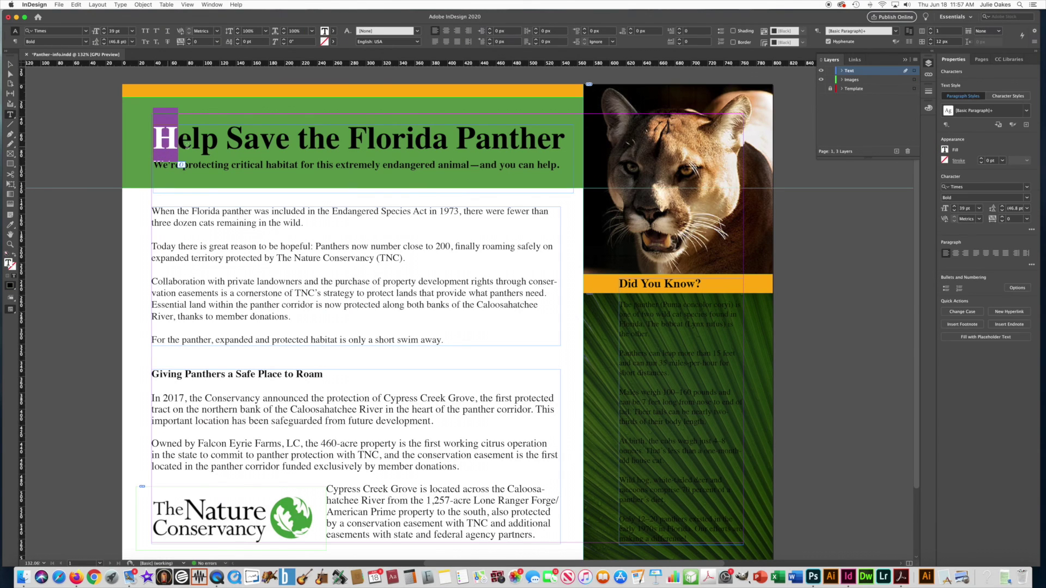
key(super+a)
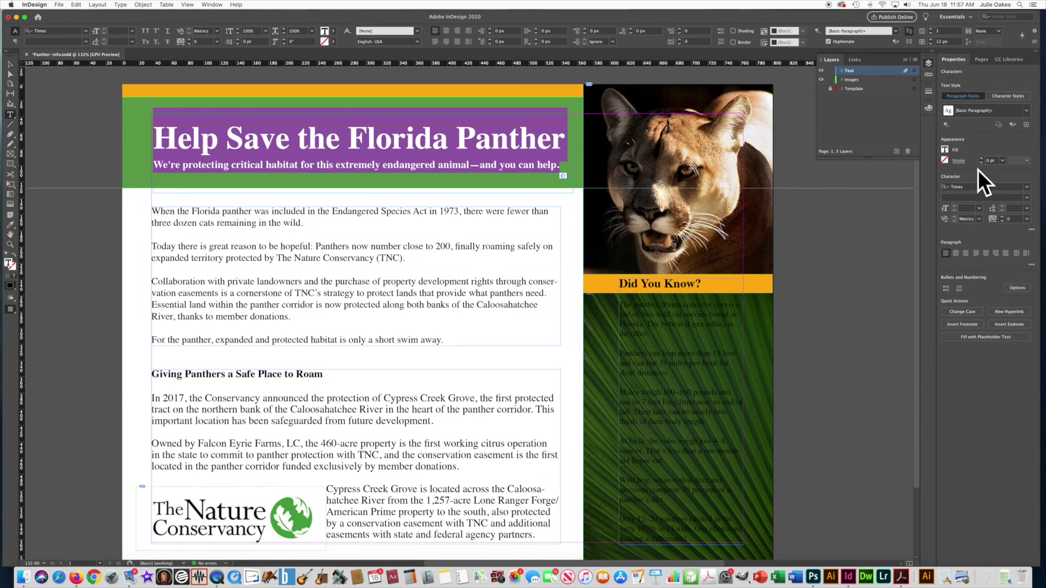
click(945, 151)
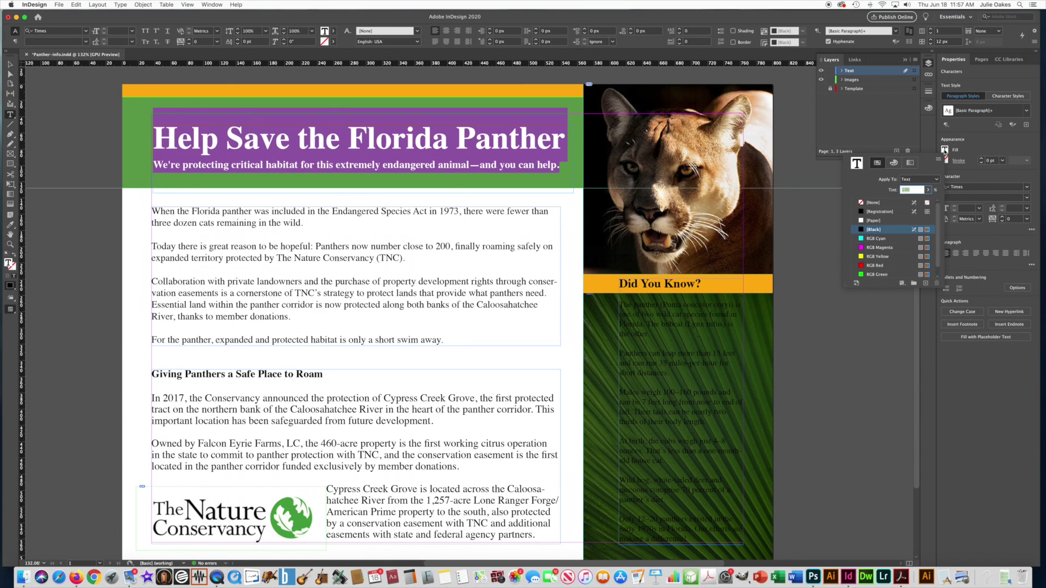
click(867, 221)
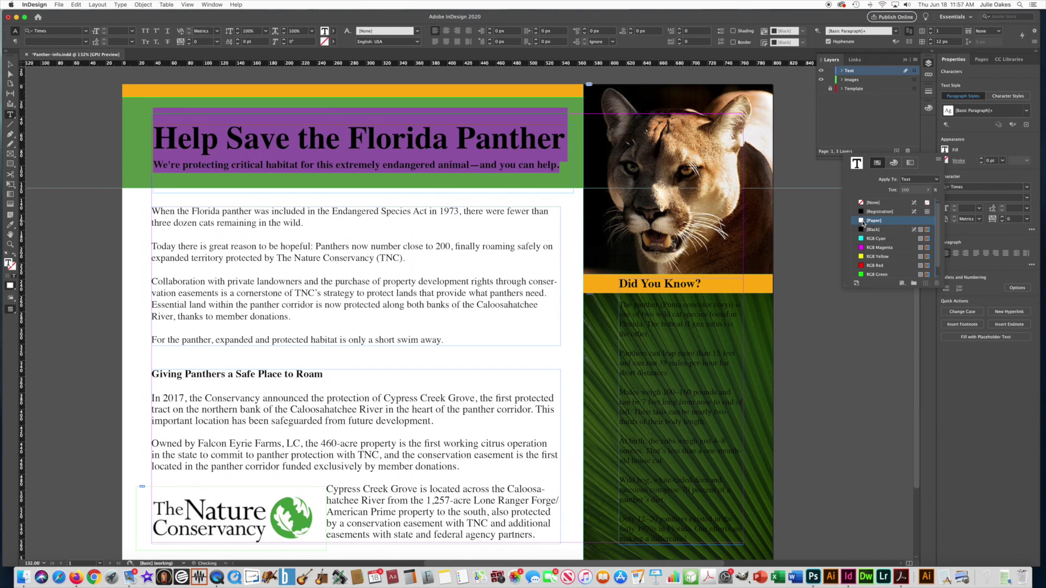
Color the Did You Know heading and all the sidebar facts with the [Paper] swatch and deselect the frame
click(621, 283)
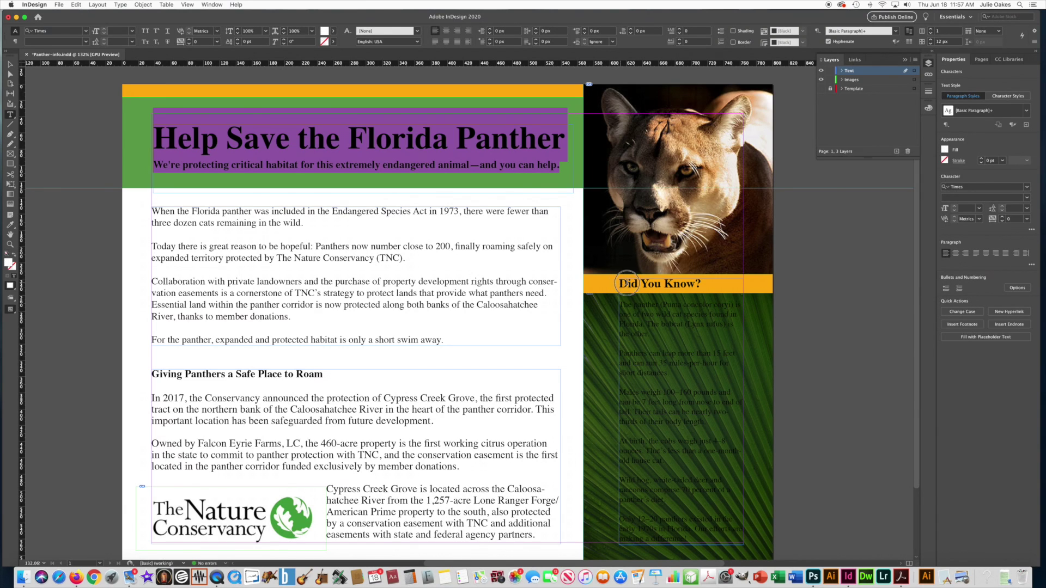
click(636, 284)
key(super+a)
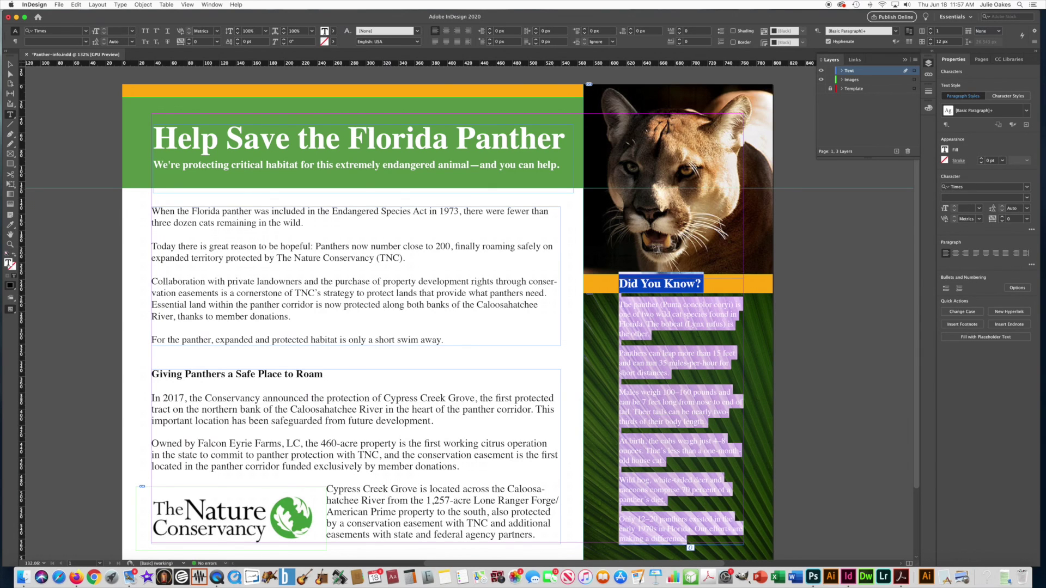
click(946, 150)
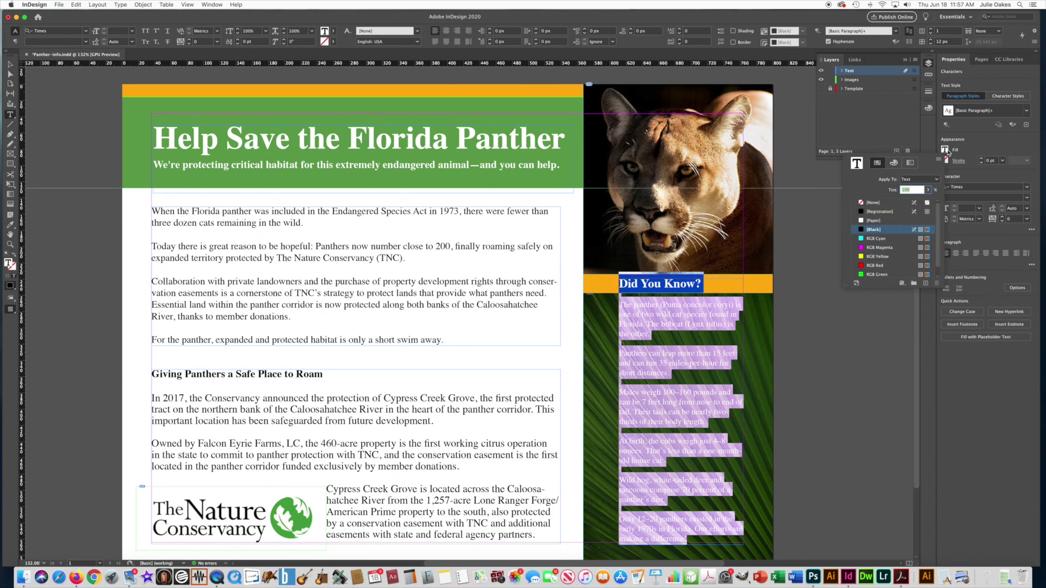
click(863, 222)
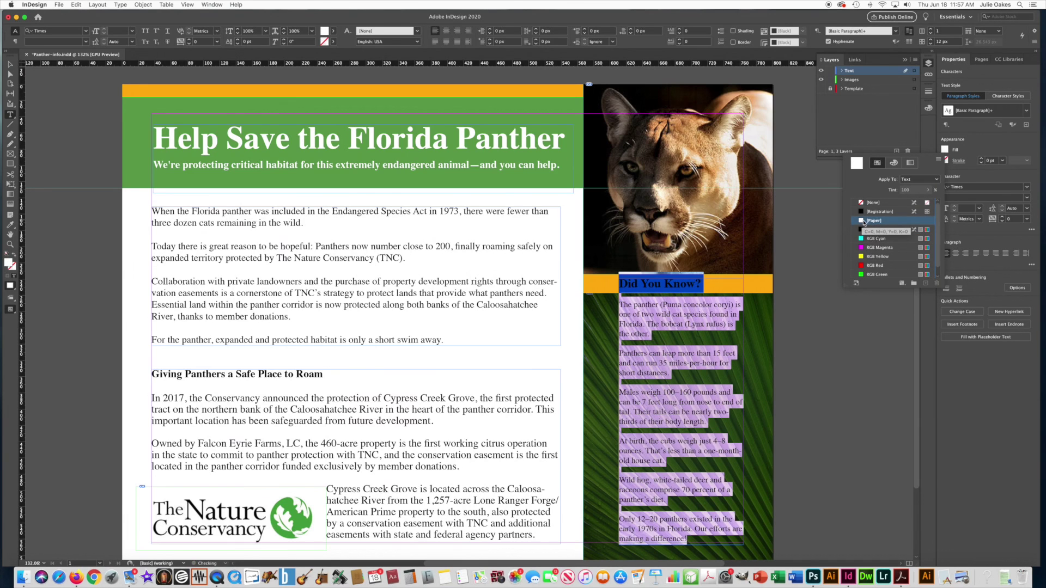
key(Escape)
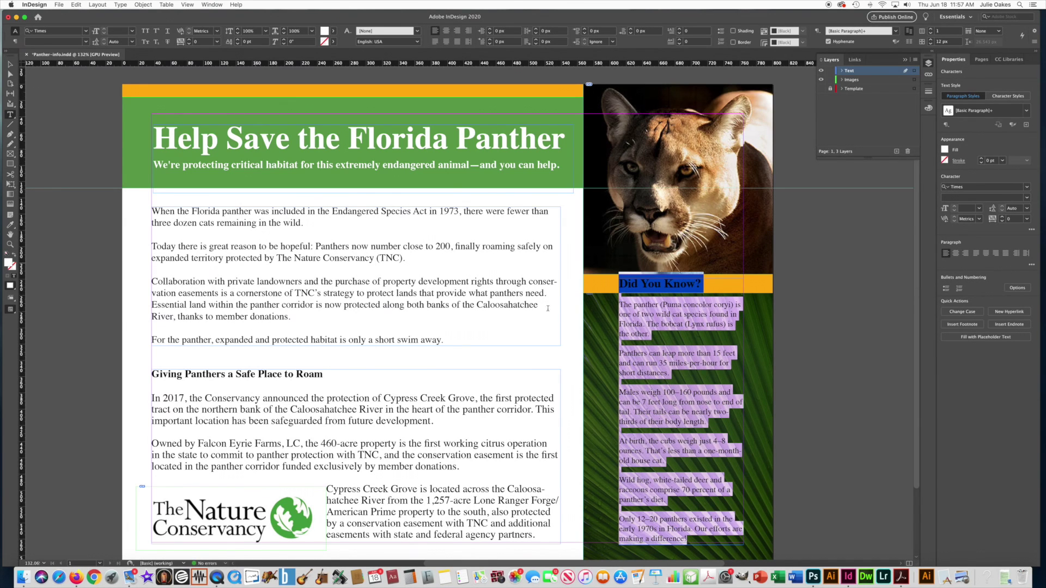
click(10, 65)
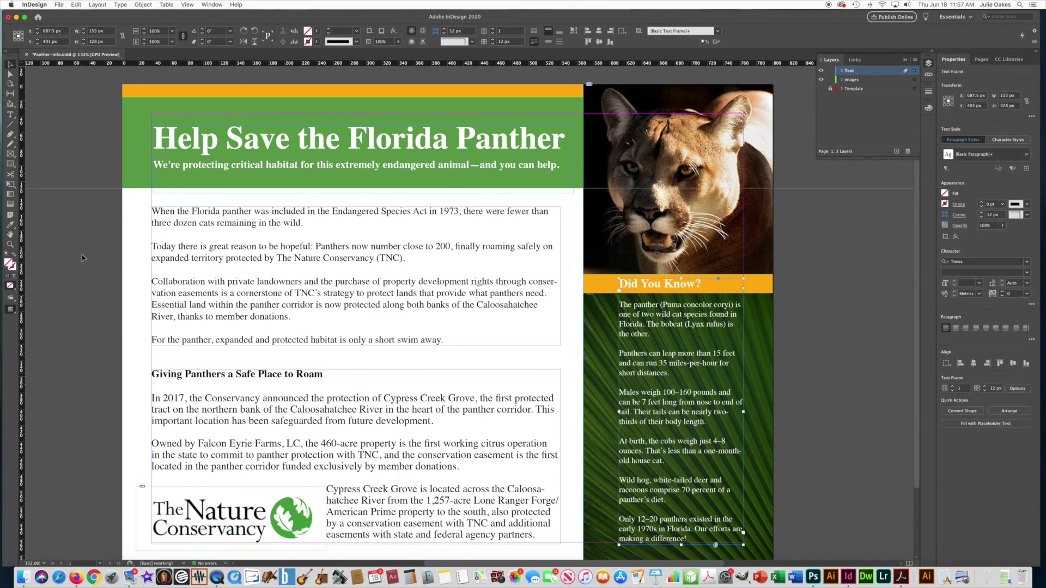
click(84, 257)
Draw a text frame about 95 by 17 px below the last sidebar fact and enter the author's name
scroll(178, 248, down, 2)
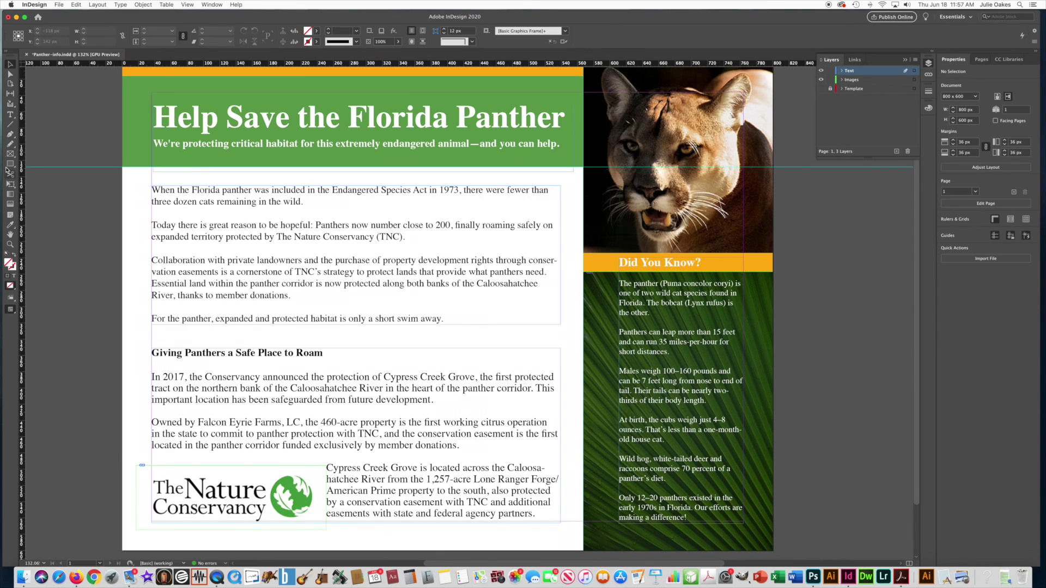
click(10, 115)
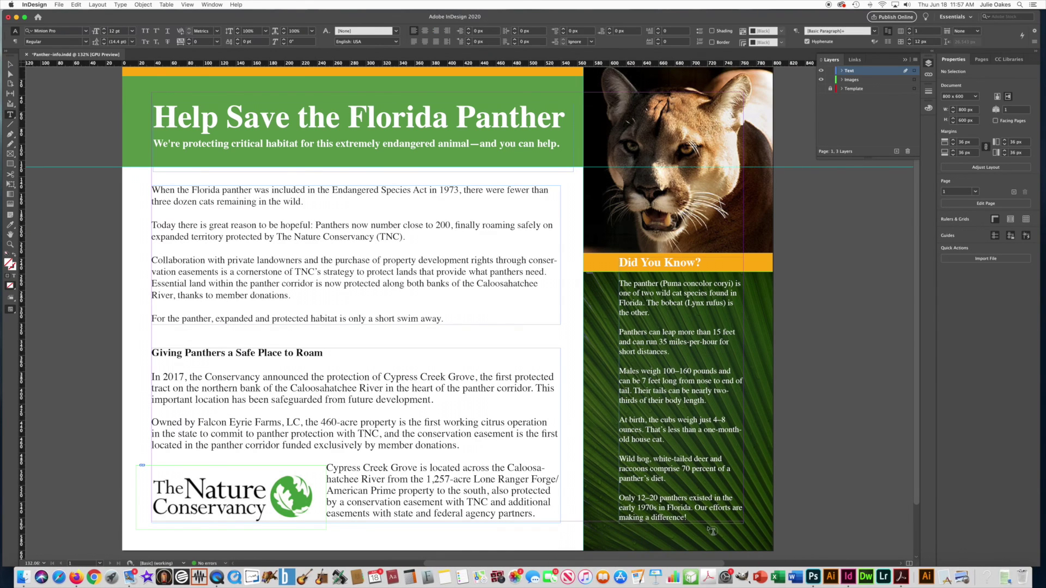
drag(683, 532, 758, 543)
text(Visit us)
scroll(469, 314, up, 3)
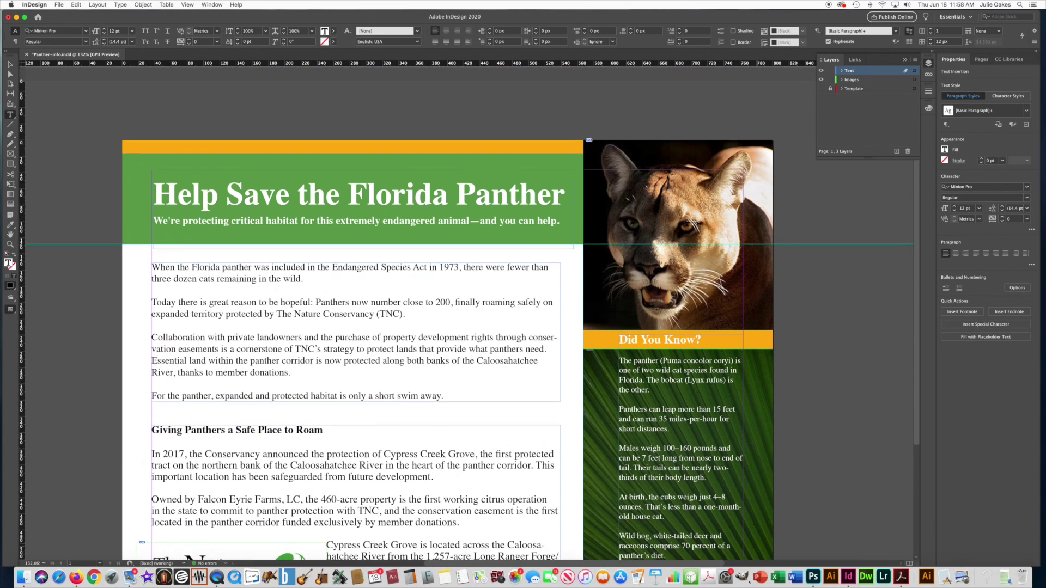
scroll(769, 542, down, 5)
Color the author's name with the RGB Yellow swatch and move its frame closer to the page's lower-right corner
key(super+a)
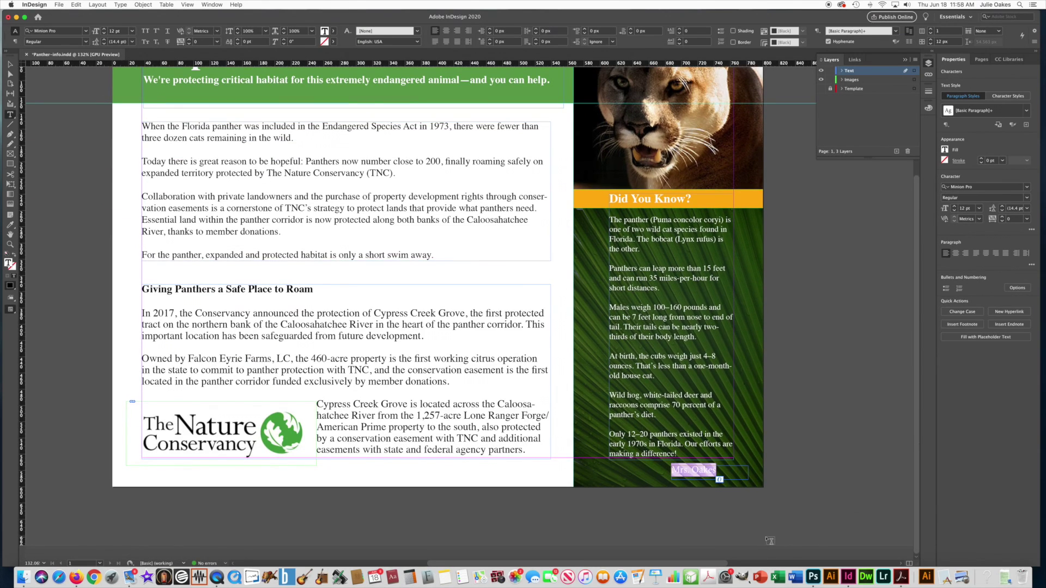
click(946, 150)
click(877, 257)
click(10, 64)
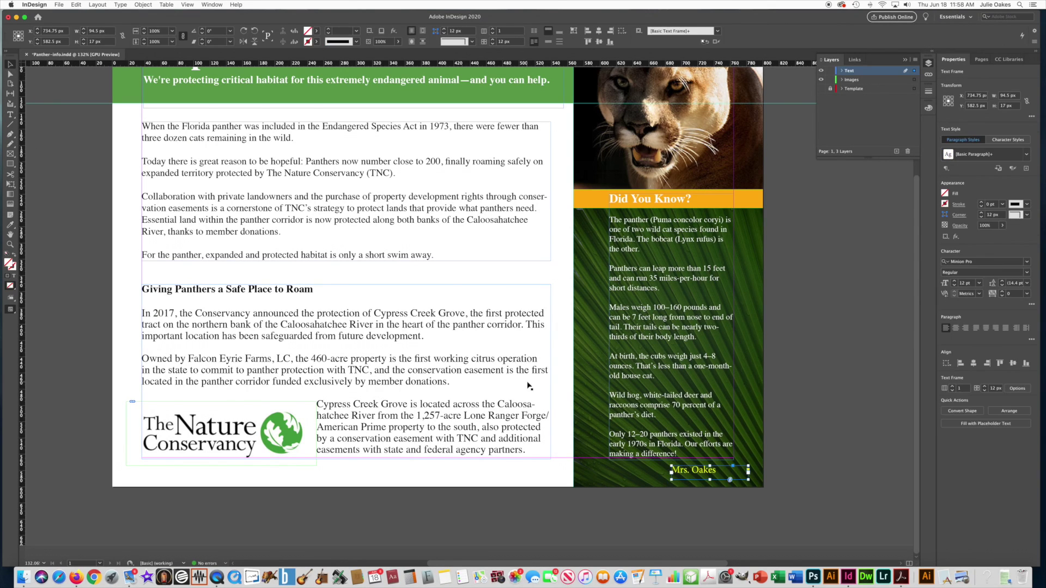
drag(704, 477, 751, 476)
click(810, 494)
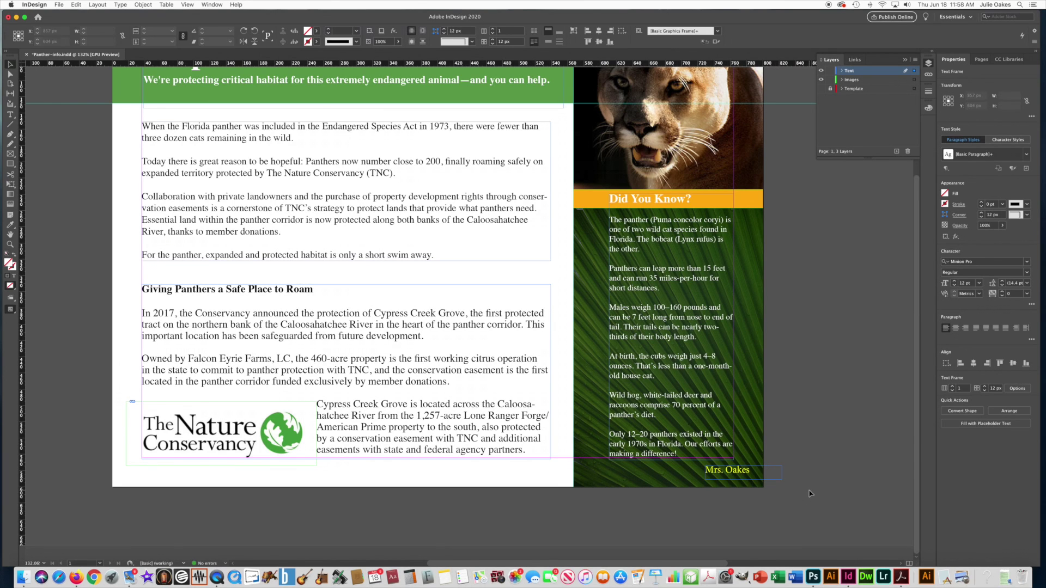
Compare the images in Fast and Typical display performance, and restore High Quality Display
scroll(810, 494, up, 2)
scroll(810, 494, left, 1)
scroll(810, 494, left, 1)
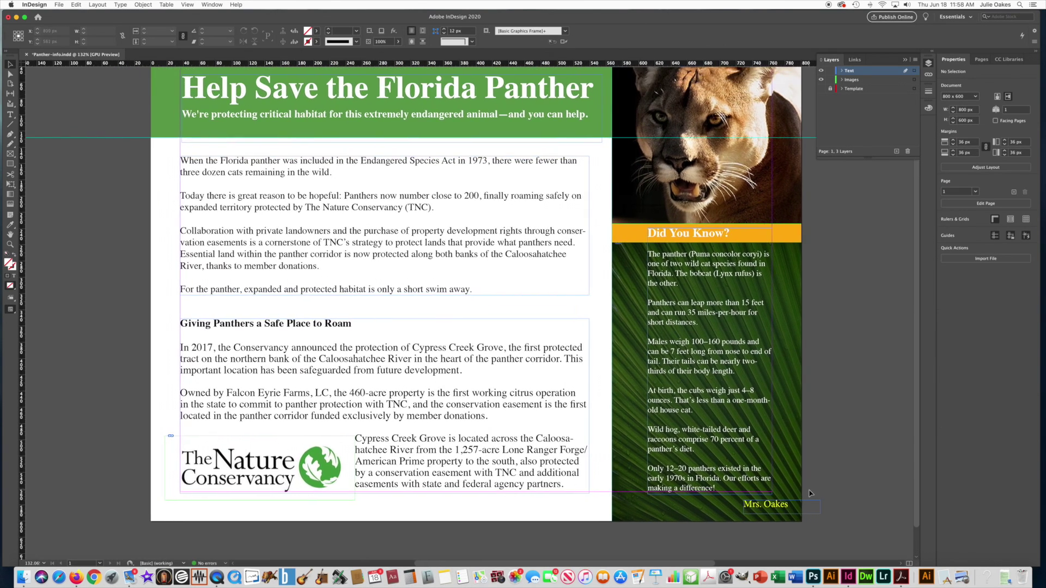
scroll(812, 493, up, 3)
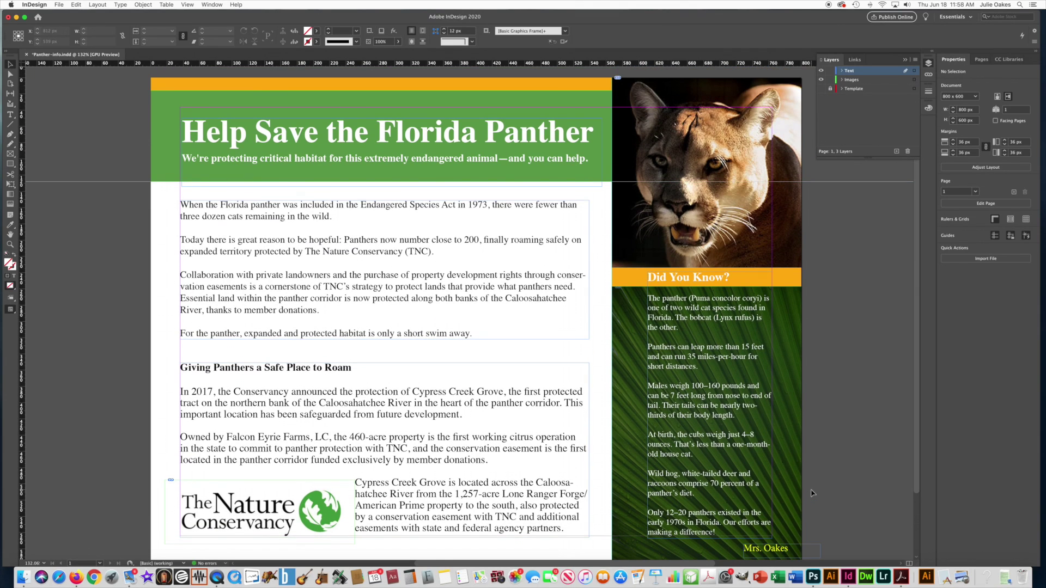
scroll(812, 494, down, 1)
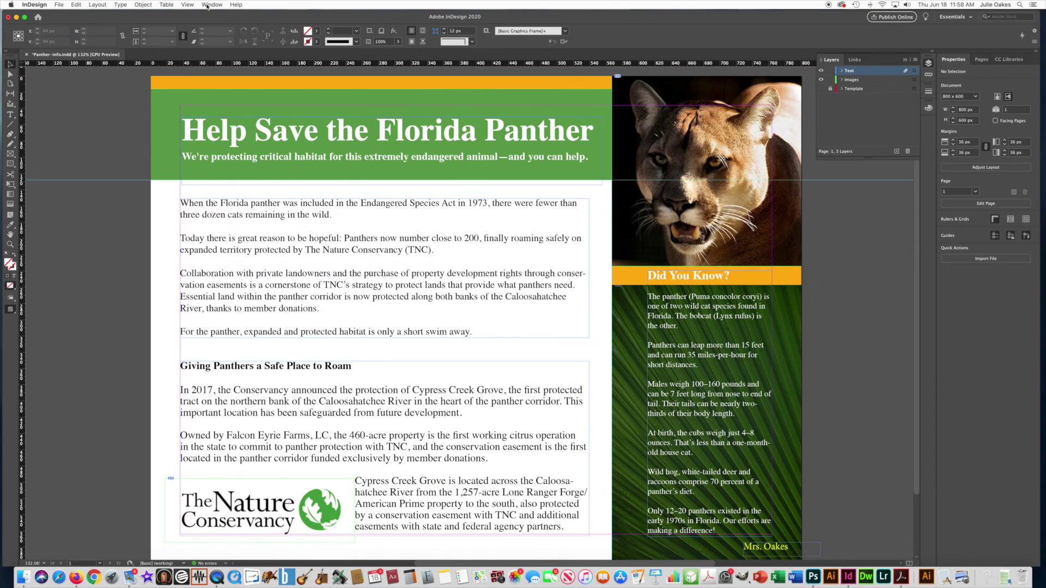
click(188, 5)
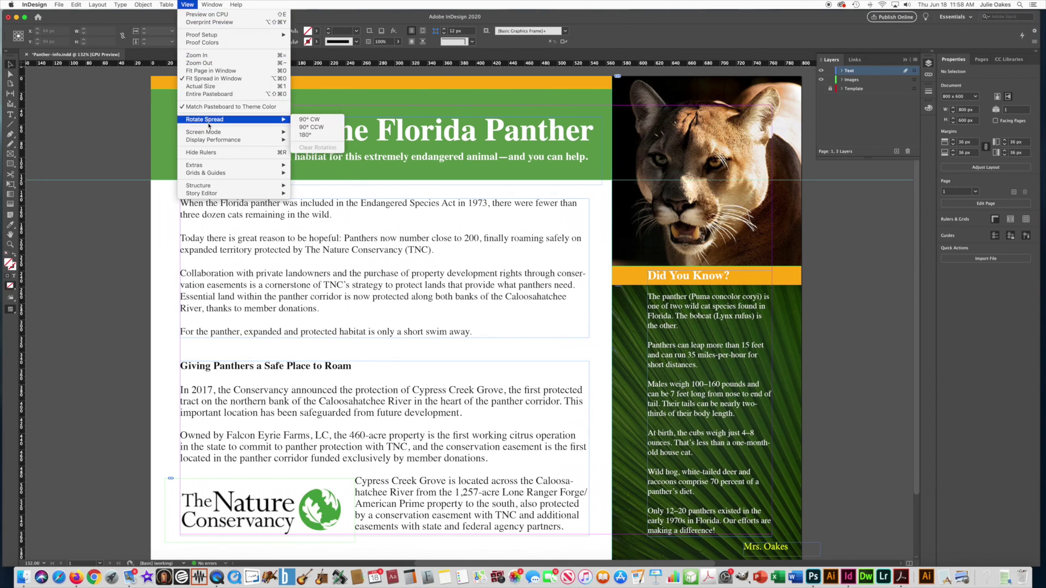
mouse_move(212, 140)
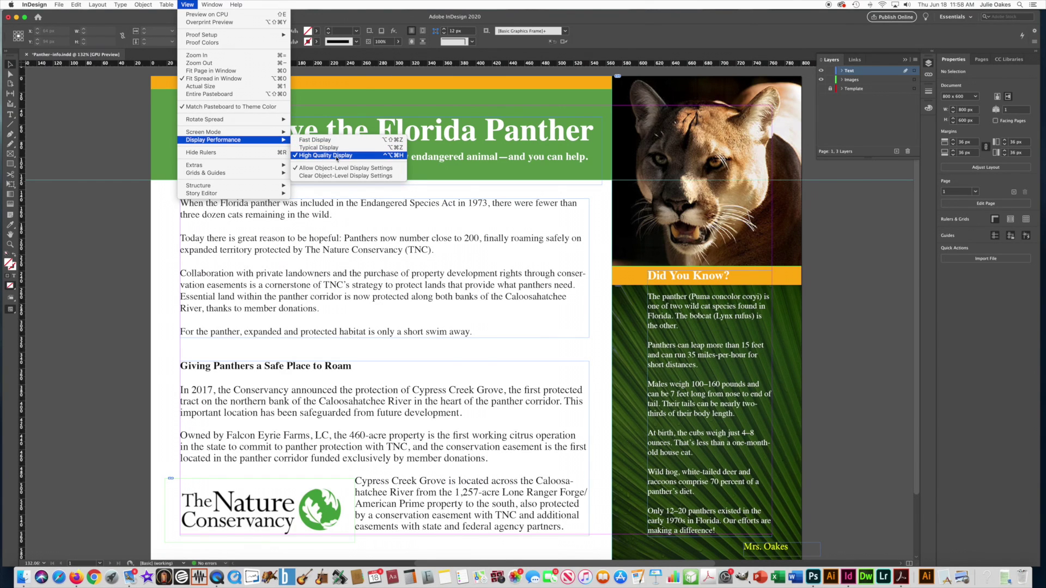
click(327, 141)
click(187, 5)
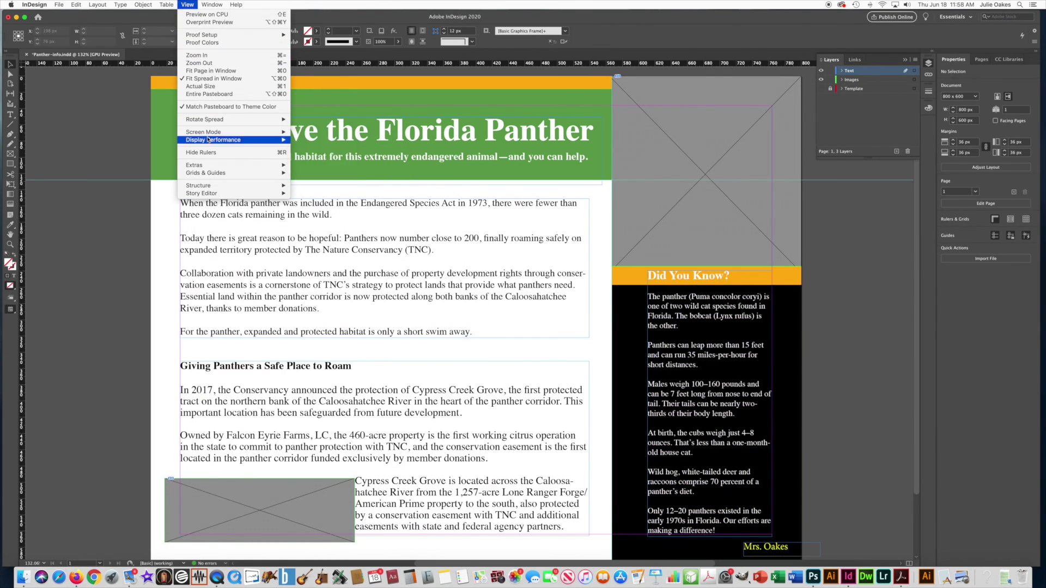
click(308, 152)
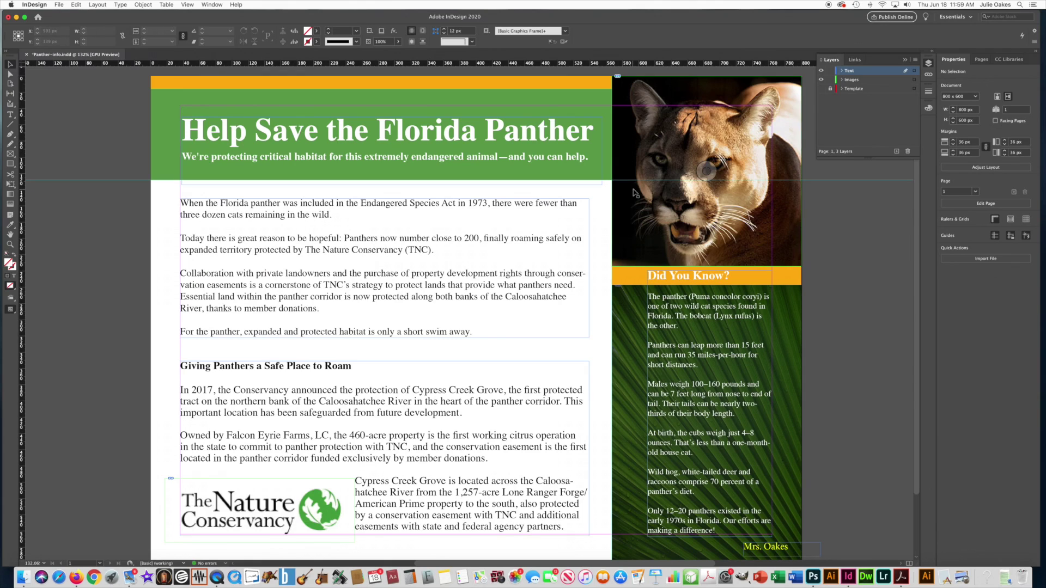
click(188, 4)
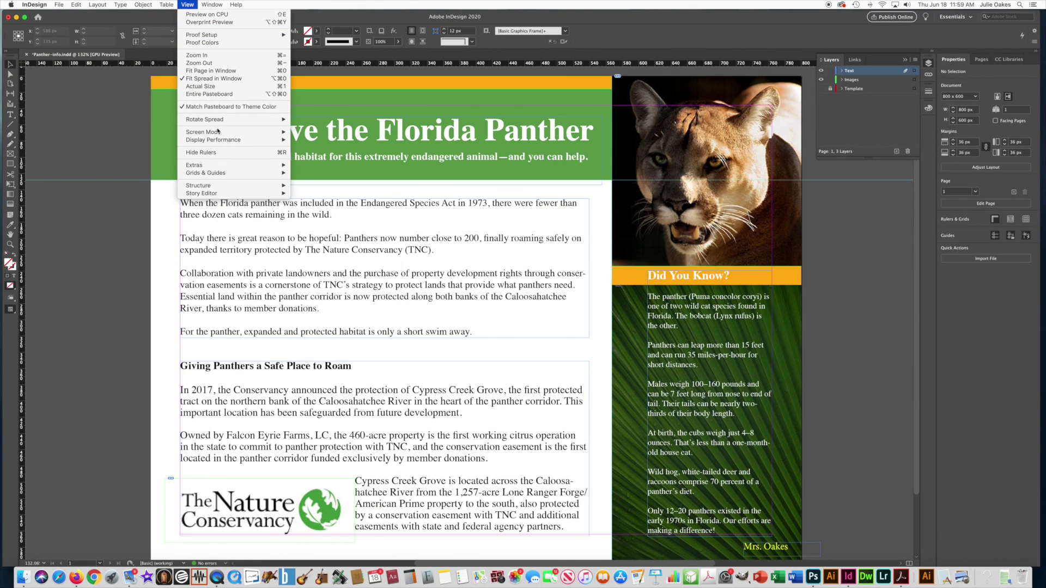
mouse_move(267, 140)
click(315, 157)
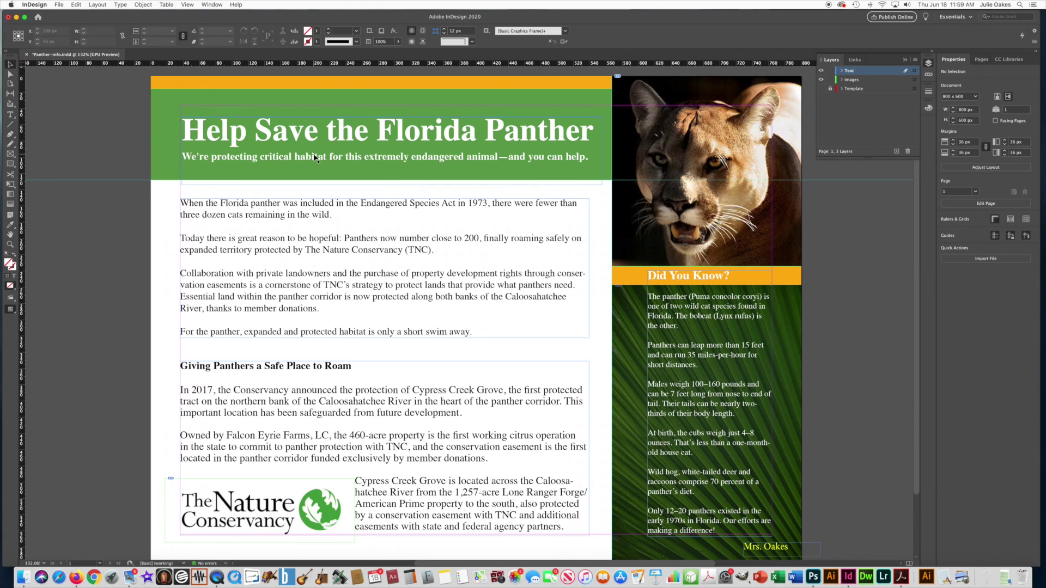
Set the screen mode to Preview and save the document
click(188, 5)
mouse_move(275, 131)
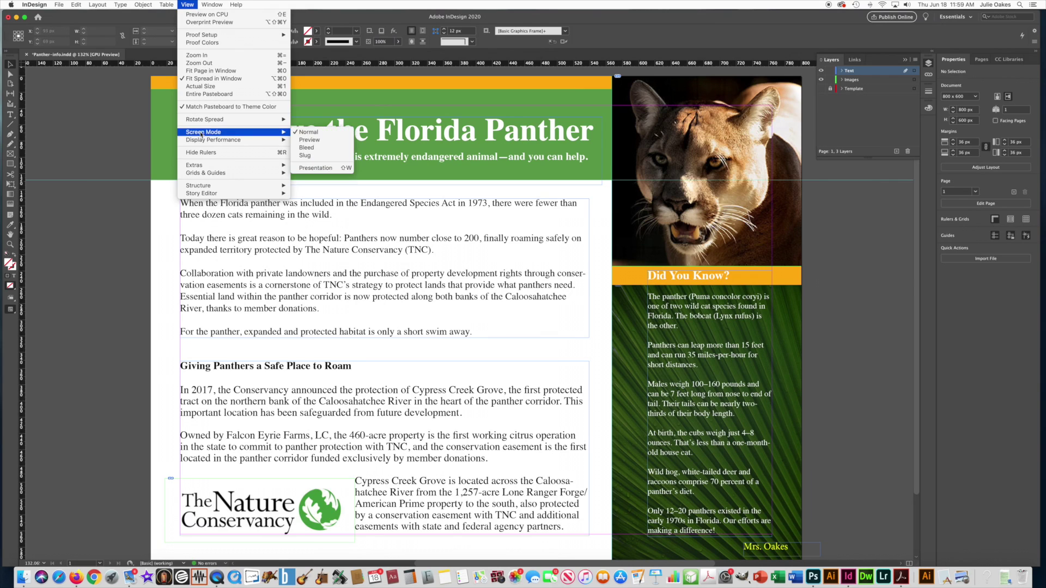
click(309, 140)
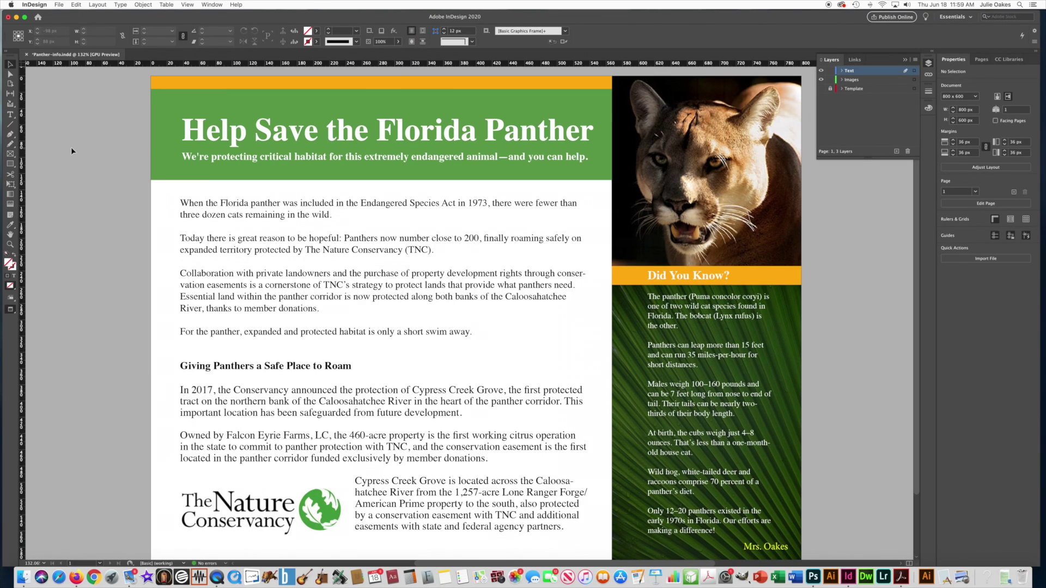
click(58, 4)
click(76, 59)
Export the page as a Maximum quality, 150 ppi JPEG named with Assign3, the author's name and Panther, replacing the existing file
click(57, 5)
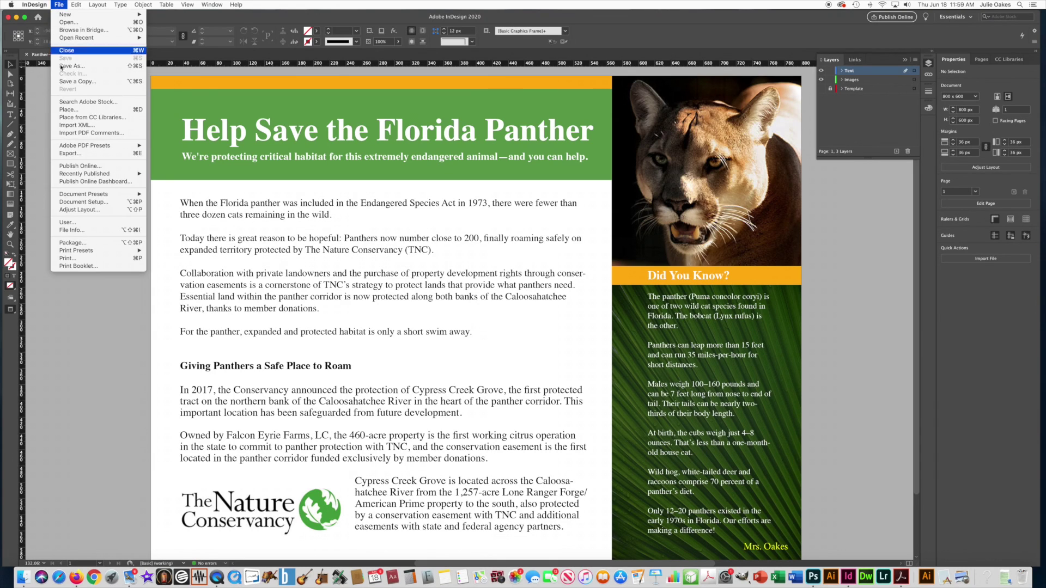
click(70, 153)
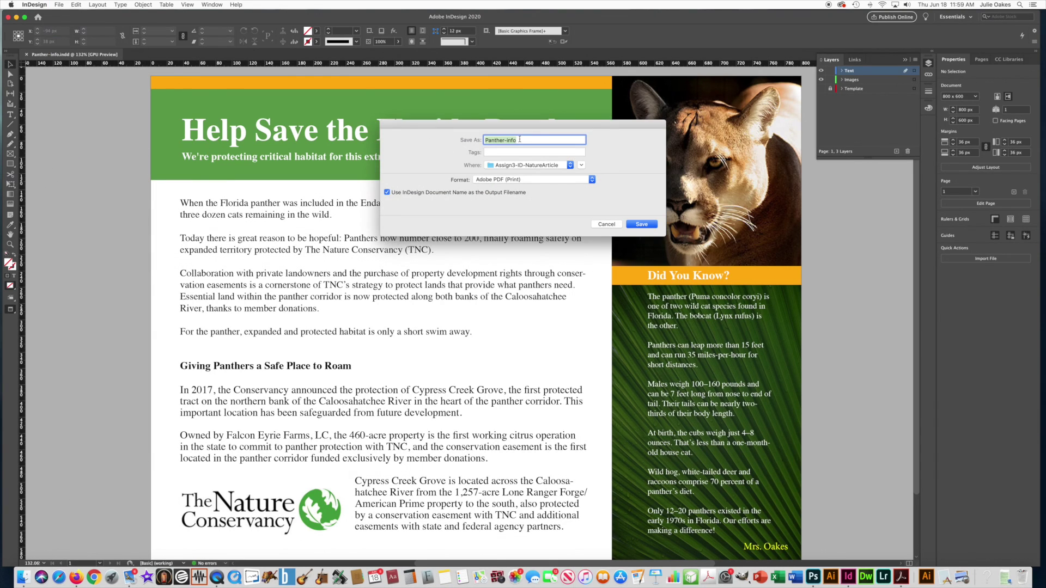
text(Assign3-MrsOakes-Panther)
click(535, 180)
click(483, 224)
click(653, 224)
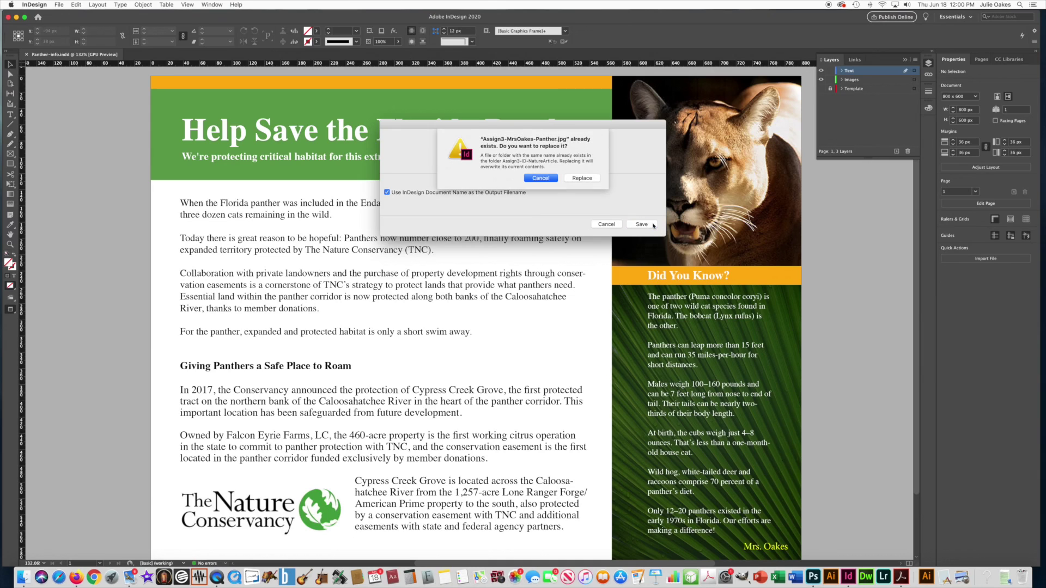
click(582, 179)
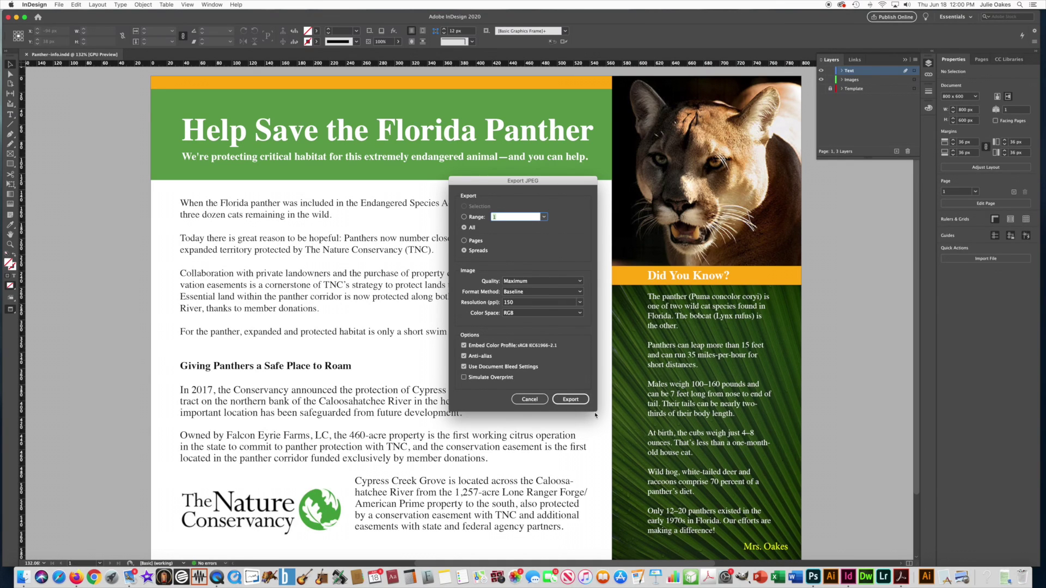
click(581, 402)
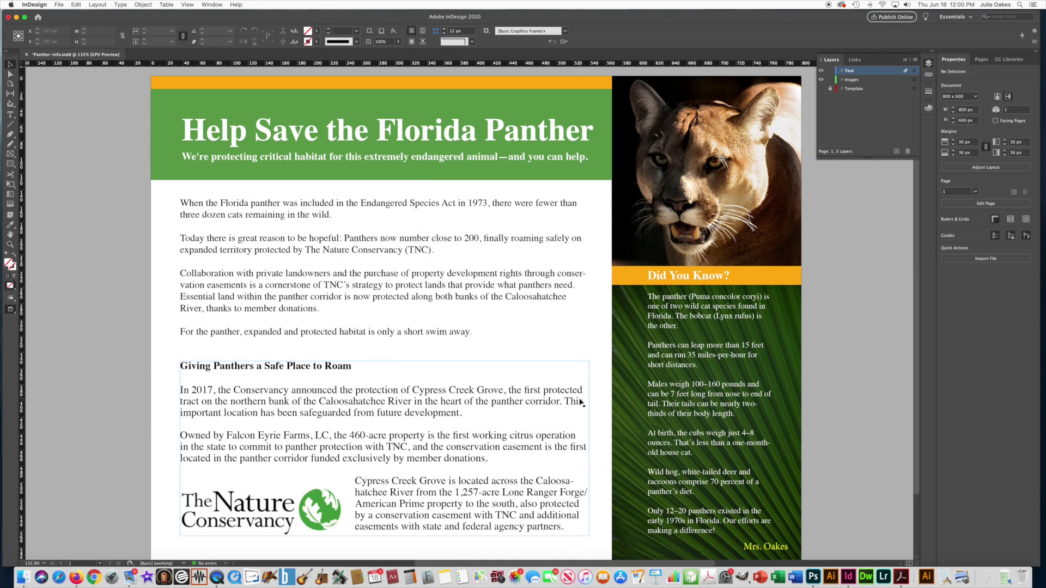